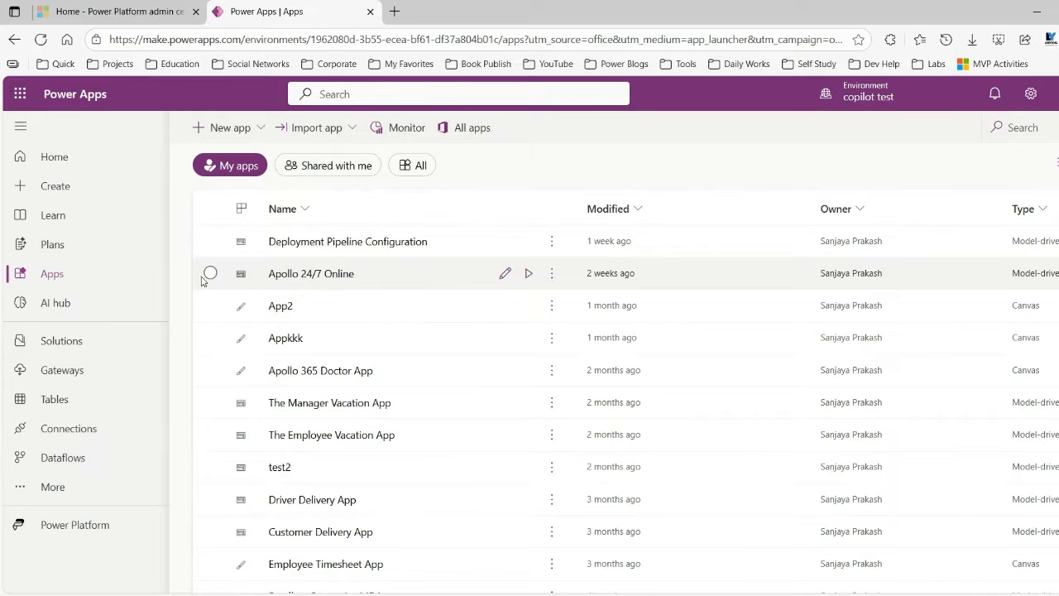
# Open the Apollo 24/7 Online model-driven app for editing in a new browser tab
pyautogui.click(209, 273)
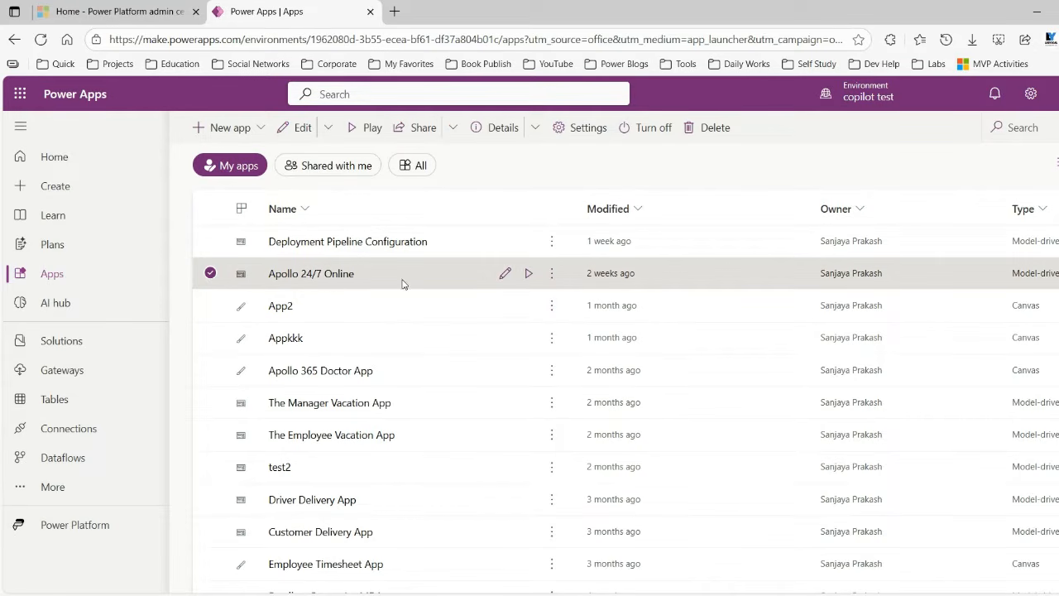
pyautogui.click(552, 274)
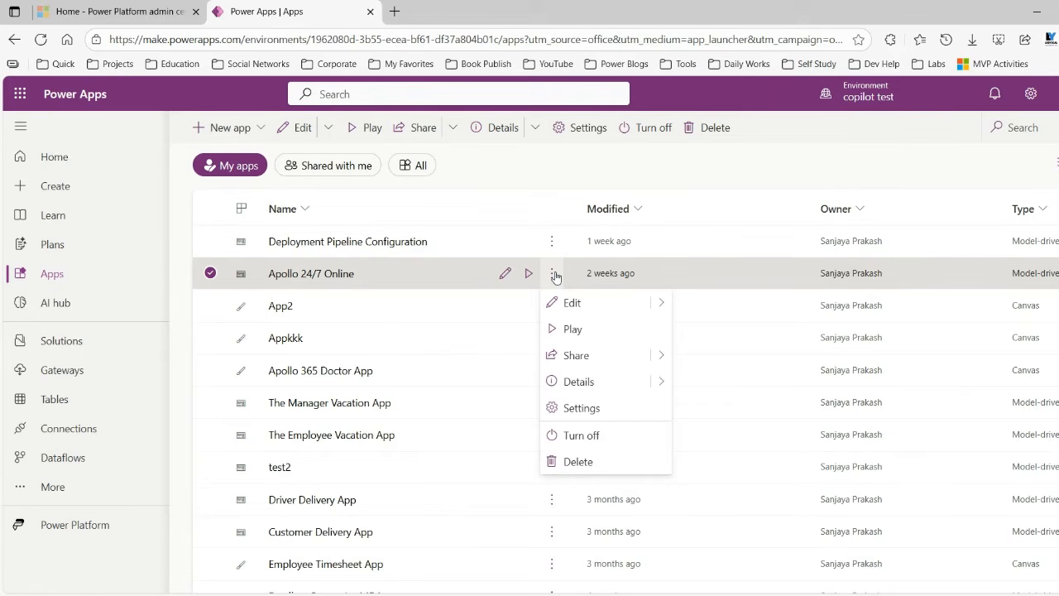
pyautogui.moveTo(645, 304)
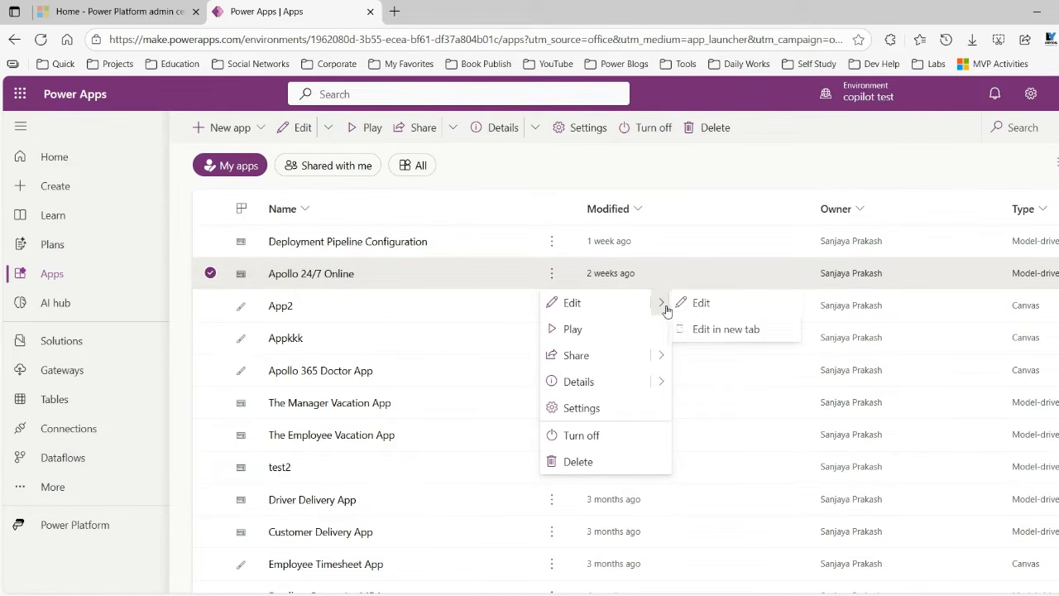
pyautogui.click(723, 331)
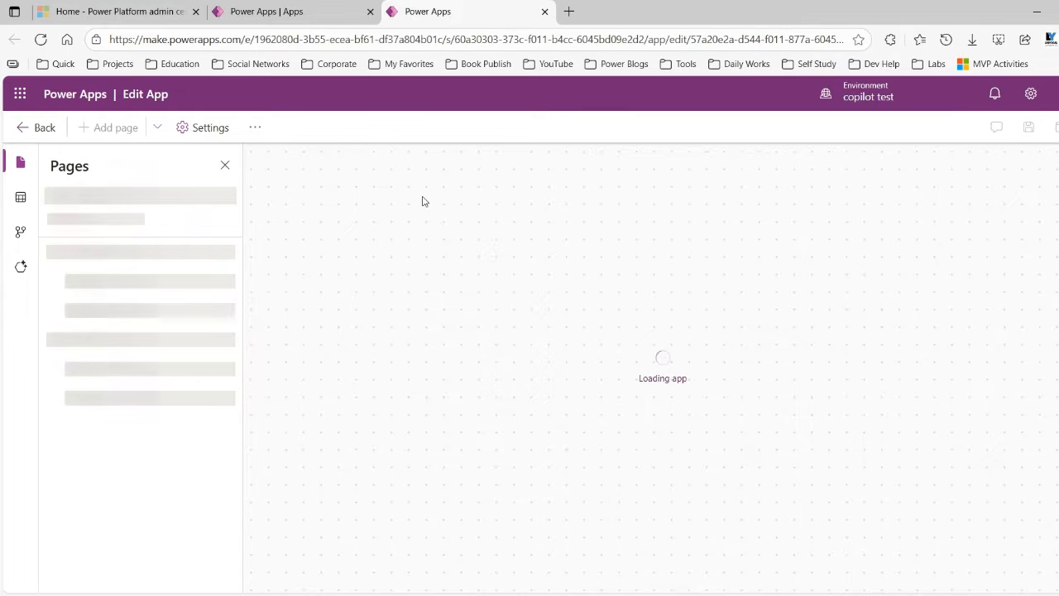
# Show the app's agents, collapse the agent feed section and open the App assistant agent for editing in Copilot Studio
pyautogui.click(18, 268)
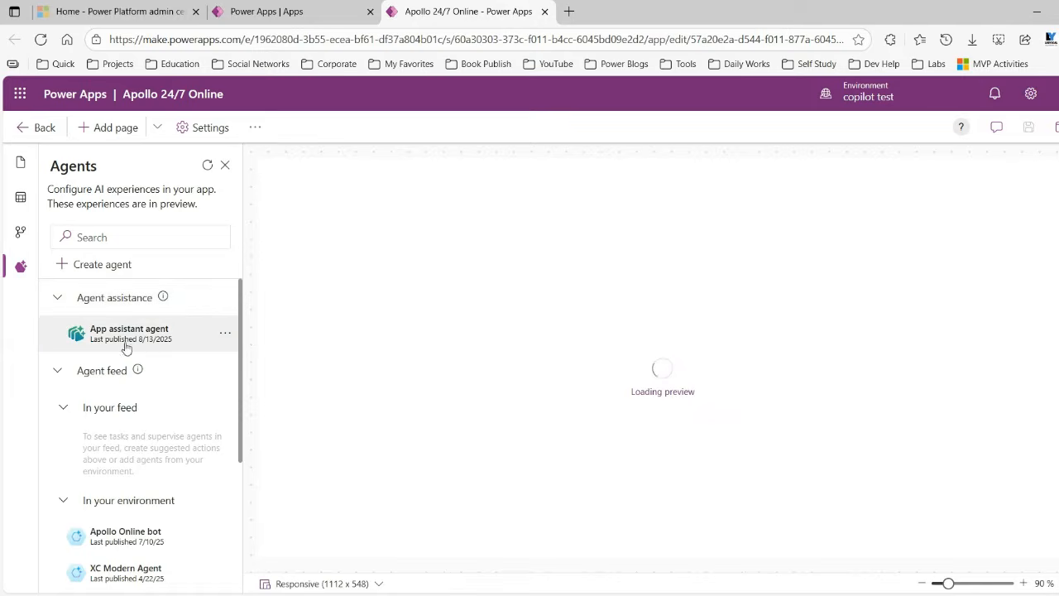
pyautogui.click(65, 408)
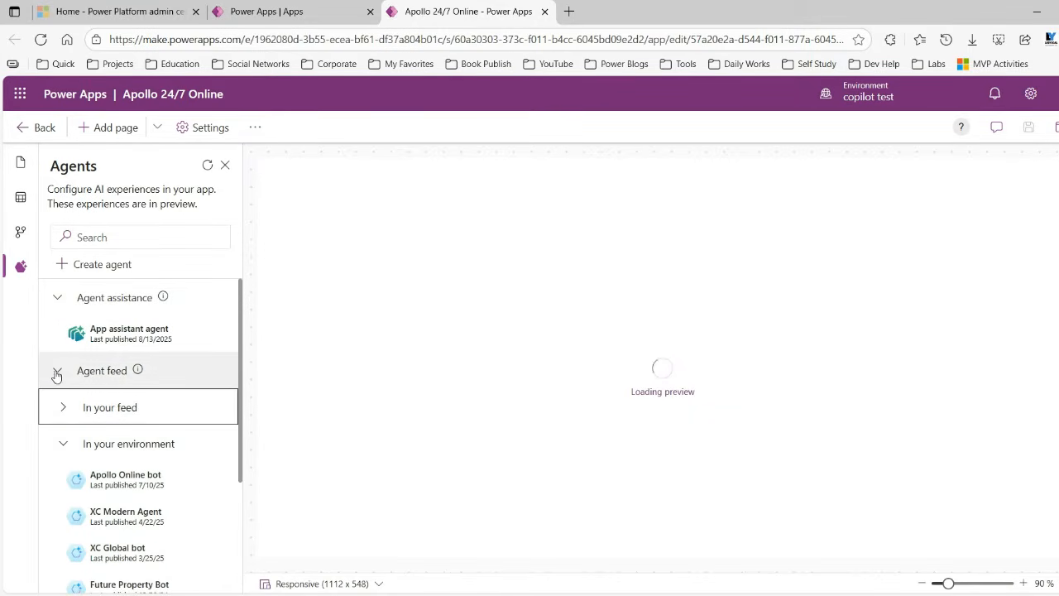
pyautogui.click(64, 443)
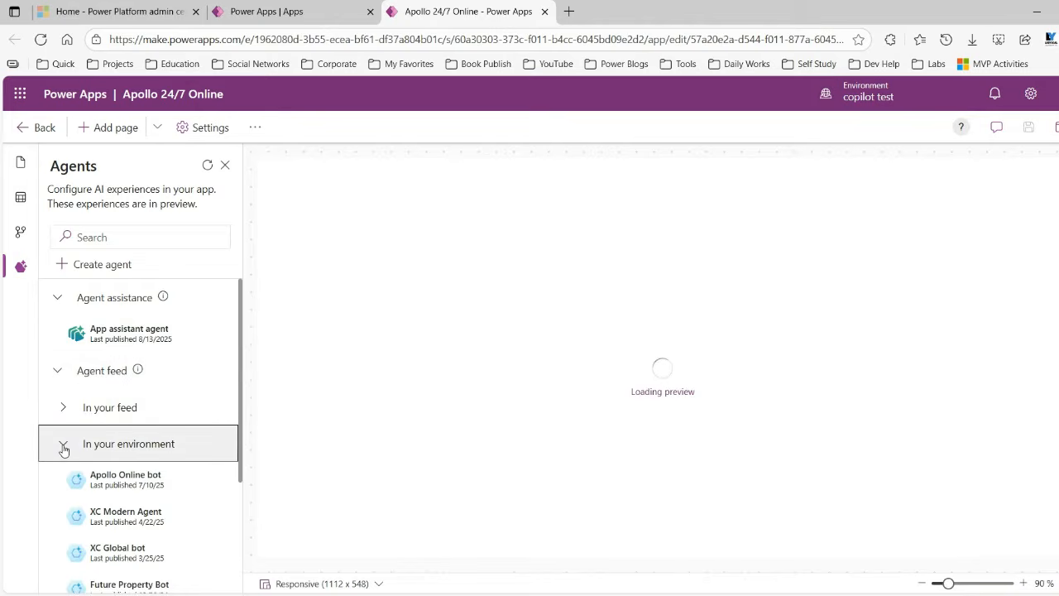
pyautogui.click(58, 372)
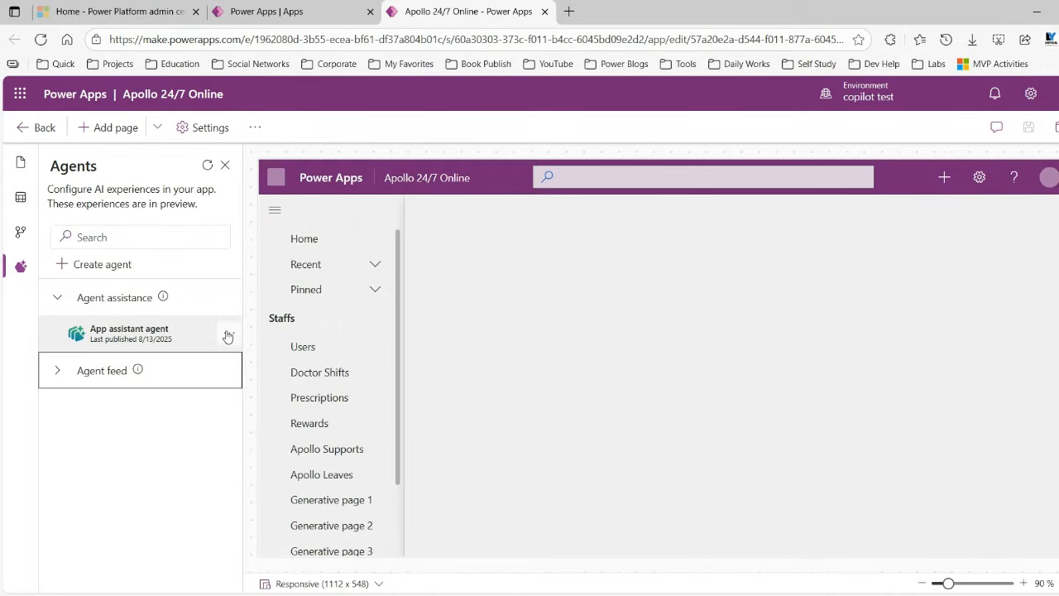
pyautogui.click(229, 334)
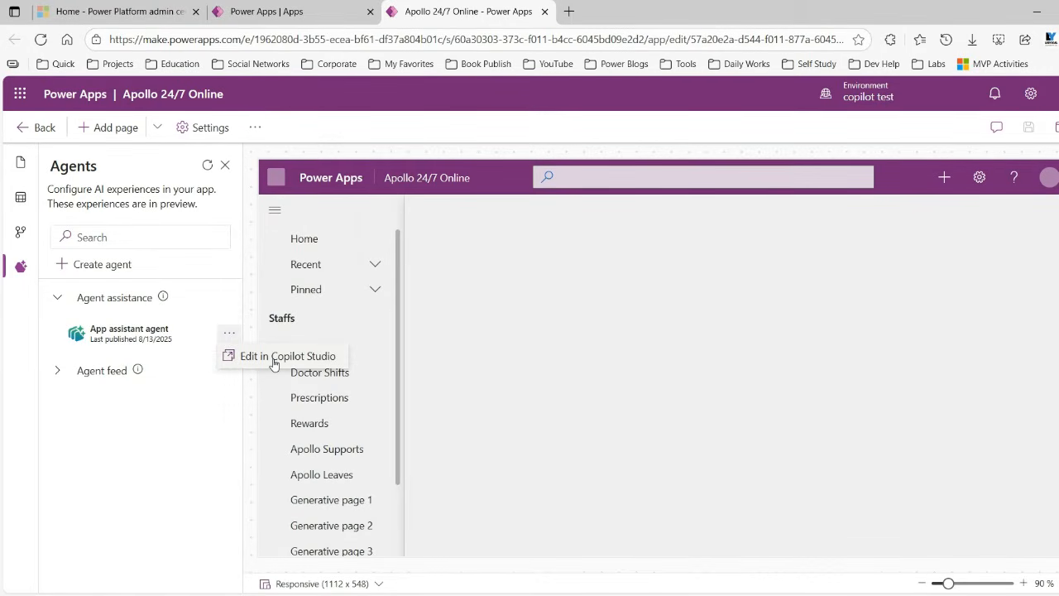
pyautogui.click(274, 364)
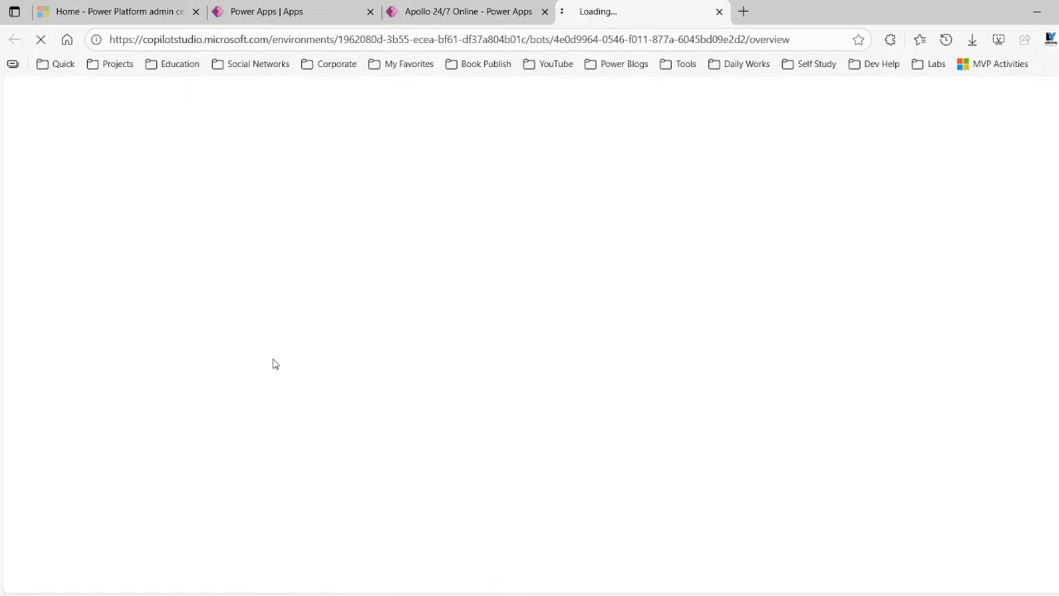
# Return to the Apollo 24/7 Online app editor and review the agents available in the environment under the agent feed
pyautogui.click(494, 13)
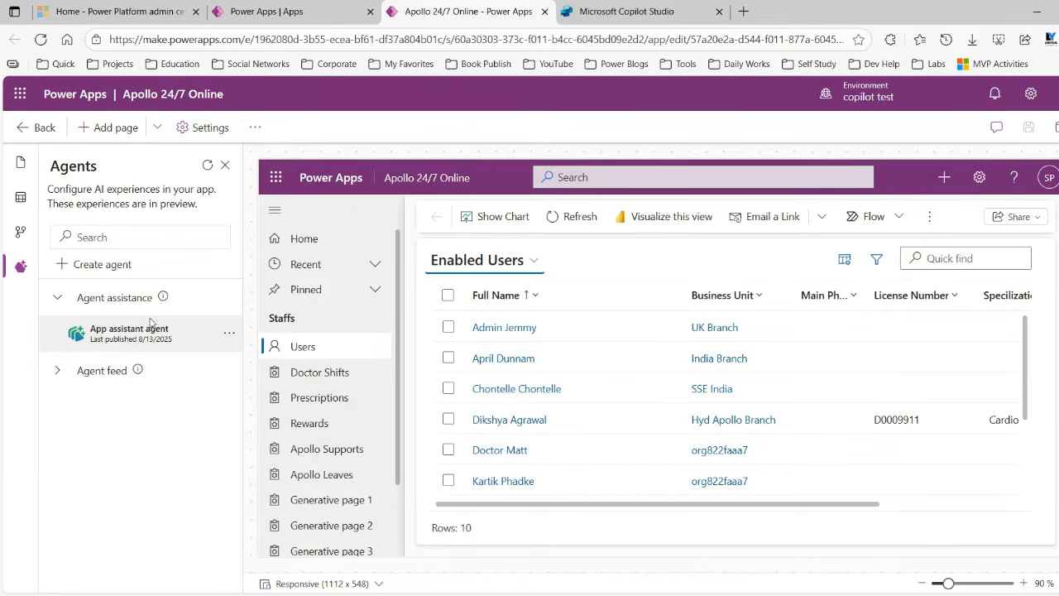
pyautogui.click(57, 371)
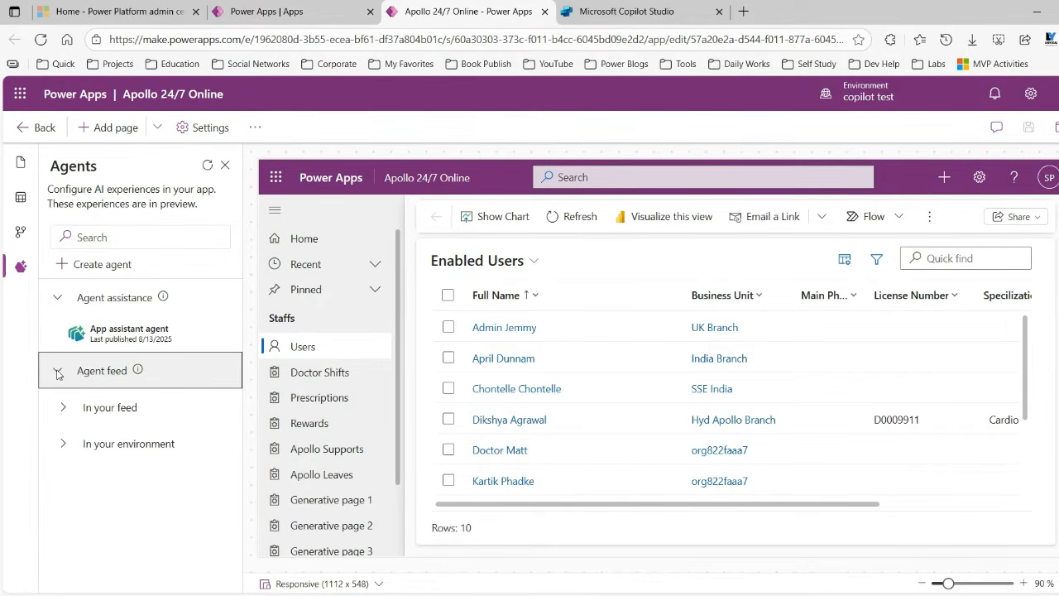
pyautogui.click(63, 447)
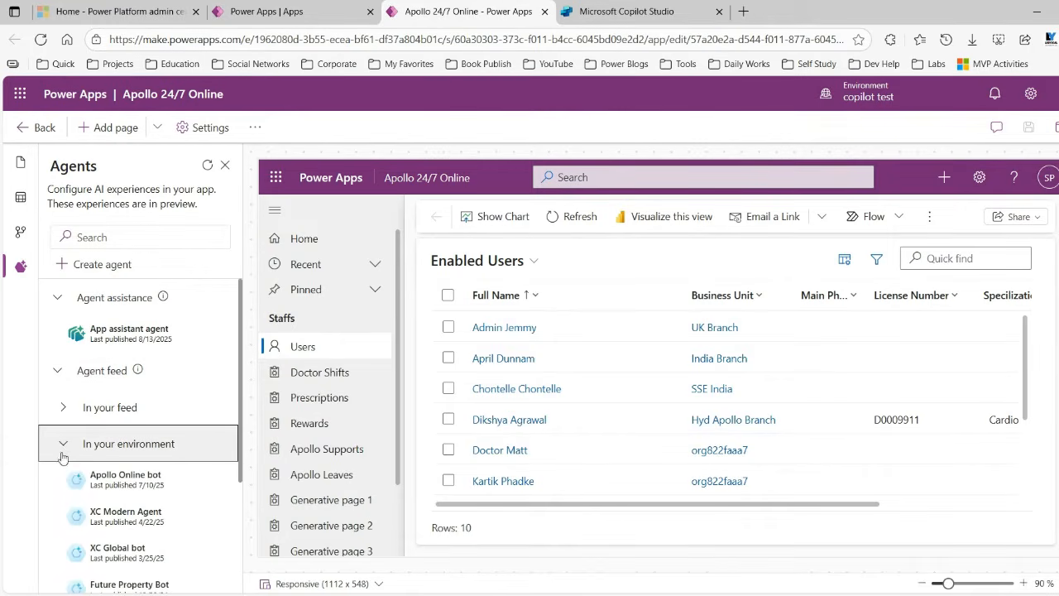
pyautogui.click(63, 447)
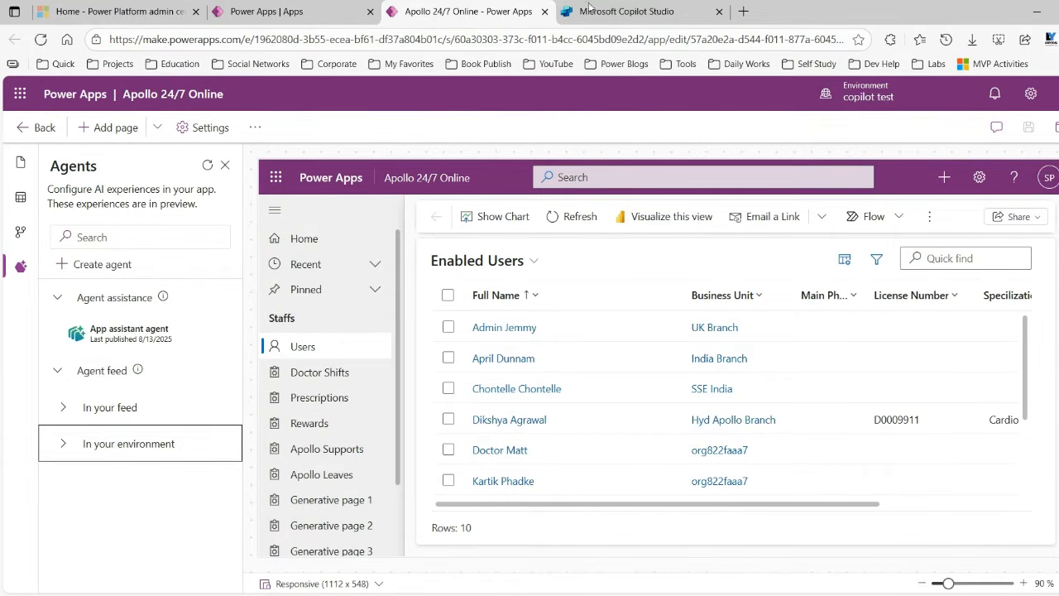
# Switch to Copilot Studio and extend the expired trial to gain access to the agent
pyautogui.click(692, 11)
pyautogui.click(654, 395)
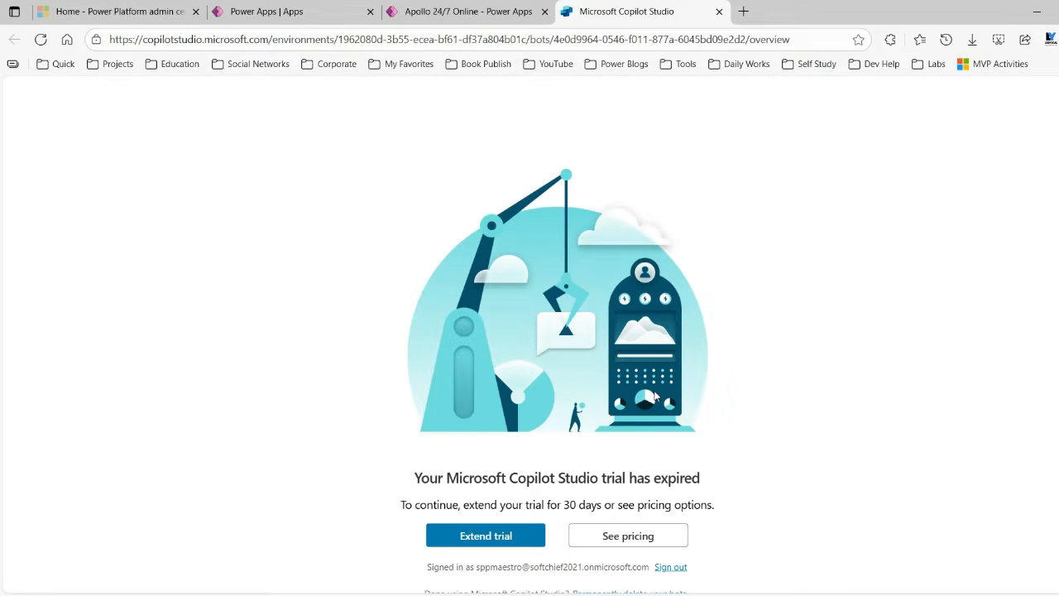
pyautogui.click(498, 540)
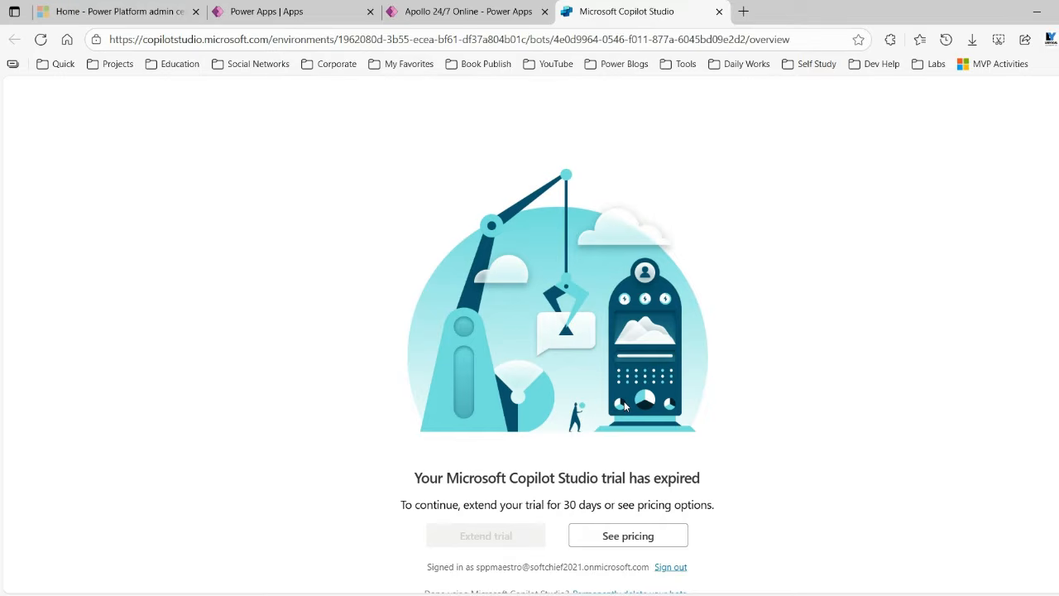
pyautogui.scroll(-1, 557, 355)
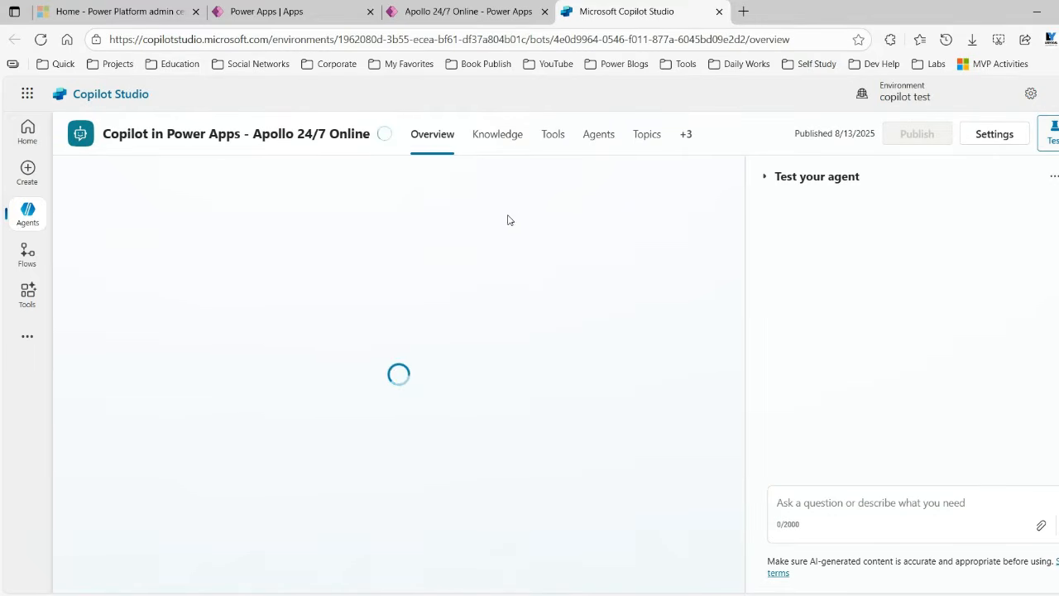
# Open the agent's topics, widen the topic list area and look through the custom topics
pyautogui.click(646, 136)
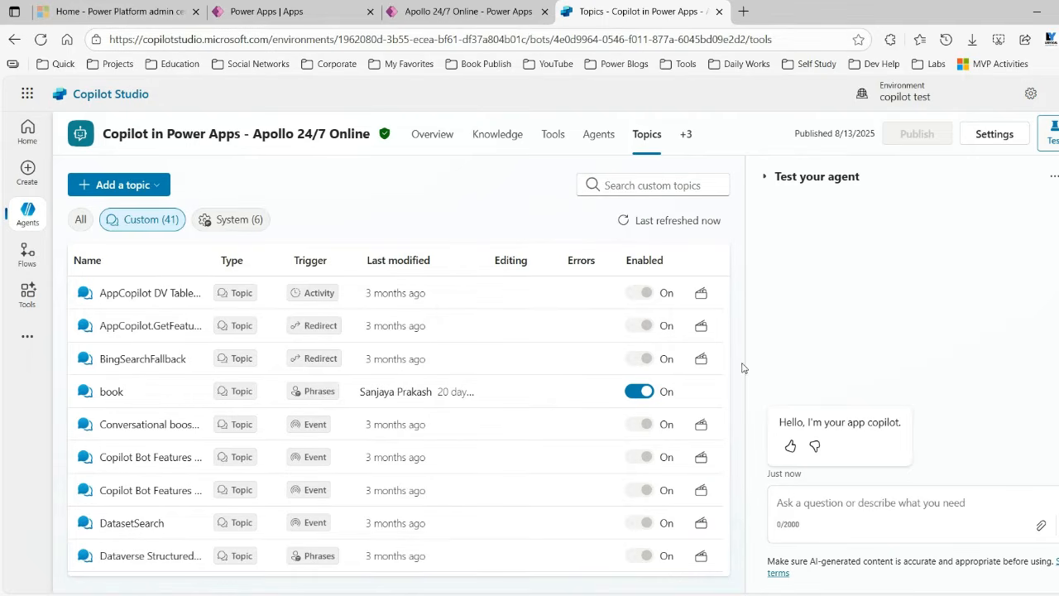
pyautogui.moveTo(747, 357); pyautogui.dragTo(838, 351)
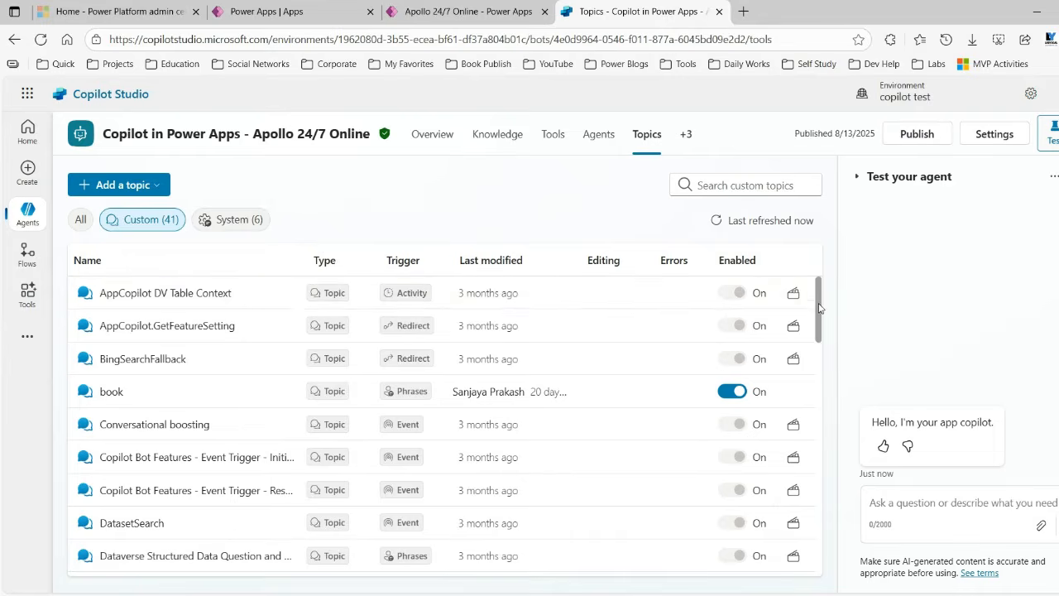
pyautogui.scroll(-1, 819, 327)
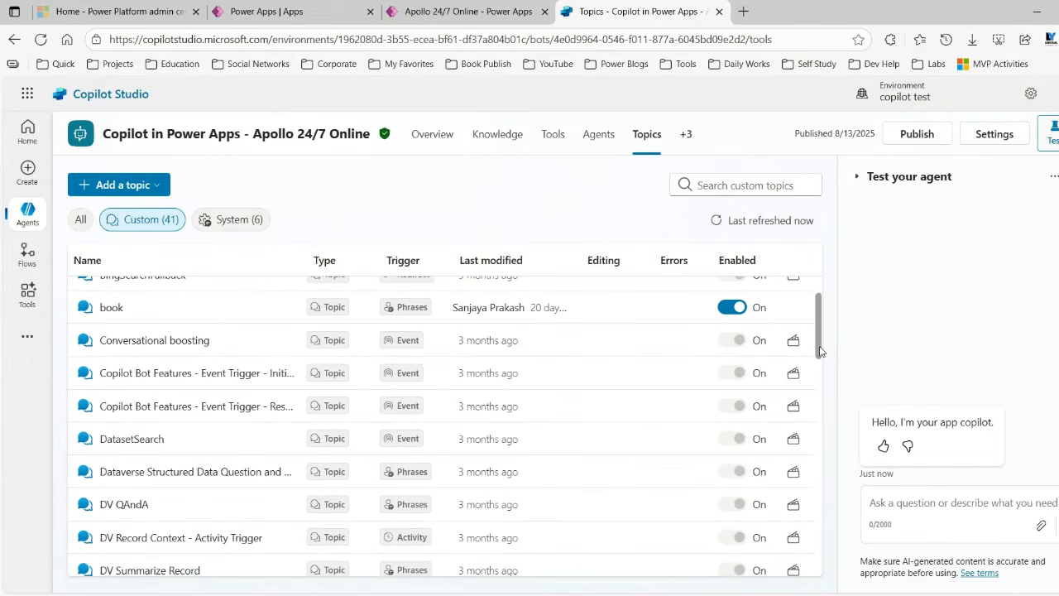
pyautogui.scroll(-2, 819, 331)
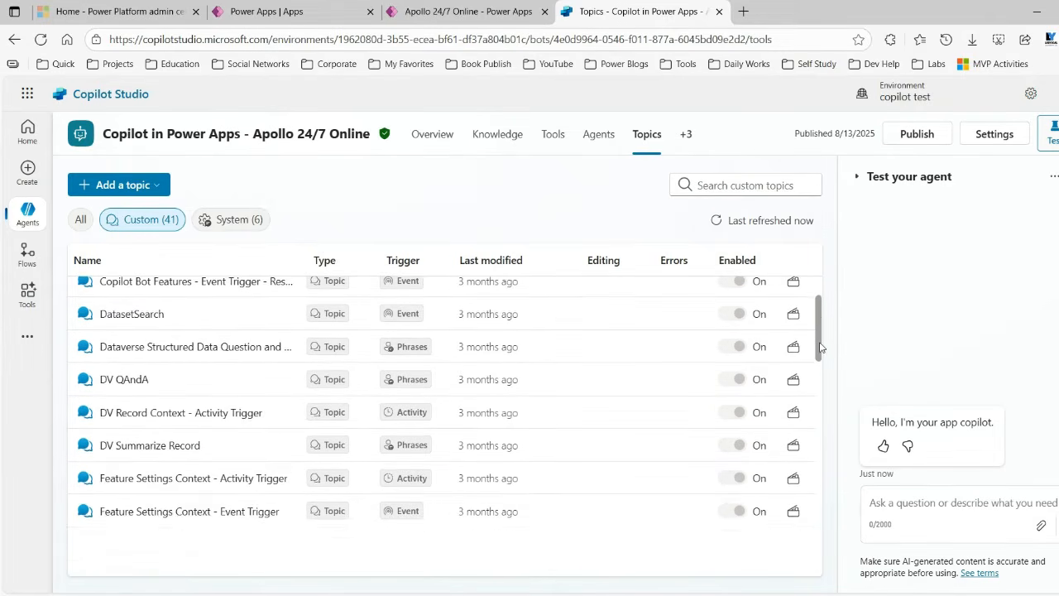
pyautogui.scroll(-2, 819, 350)
pyautogui.scroll(-2, 822, 377)
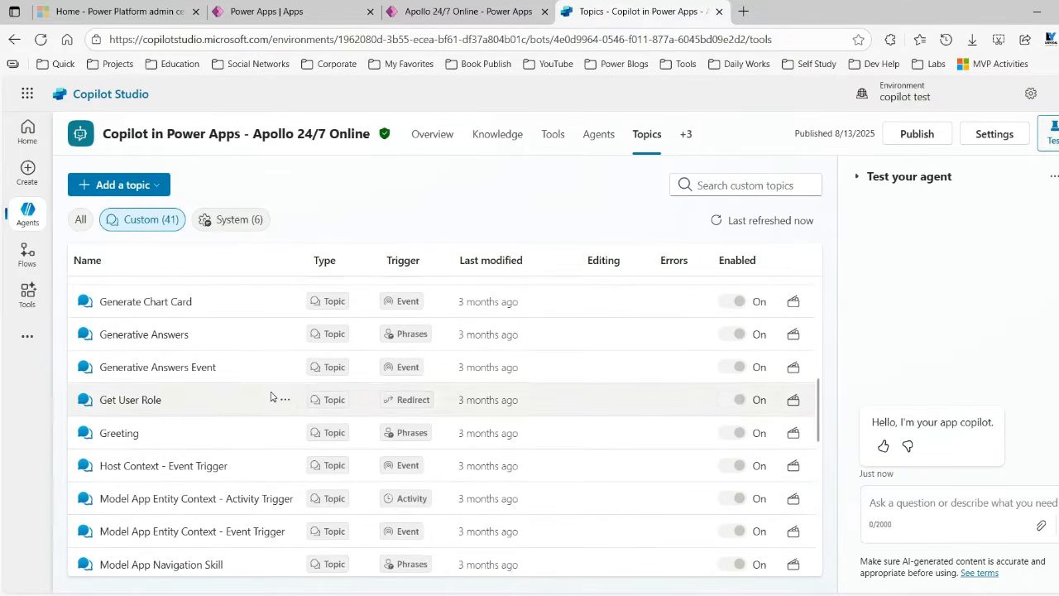
# Examine the Greeting topic's trigger phrases and message node, and return to the topic list
pyautogui.click(109, 434)
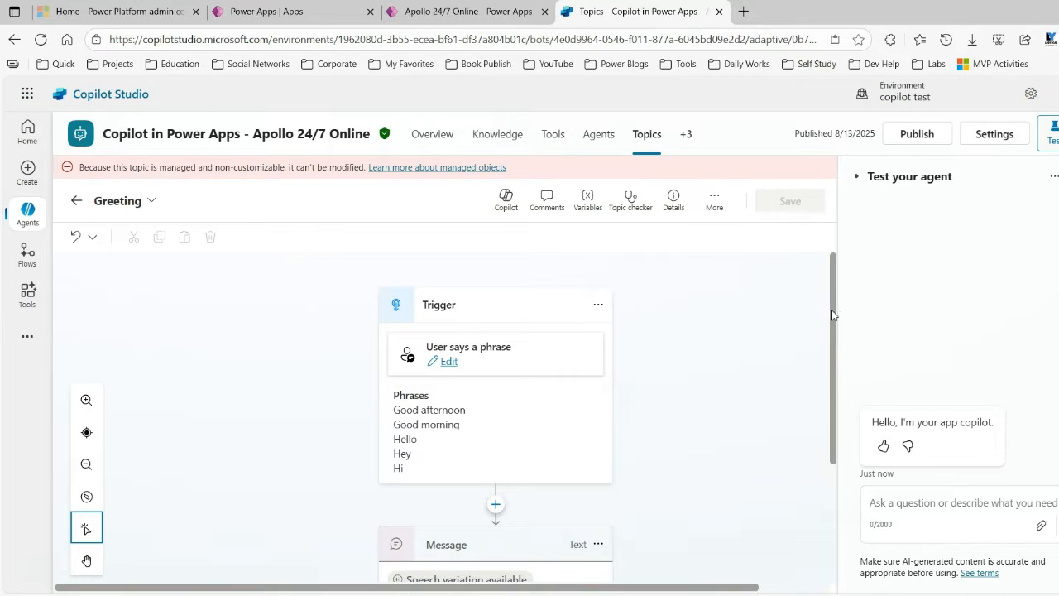
pyautogui.moveTo(831, 317); pyautogui.dragTo(825, 427)
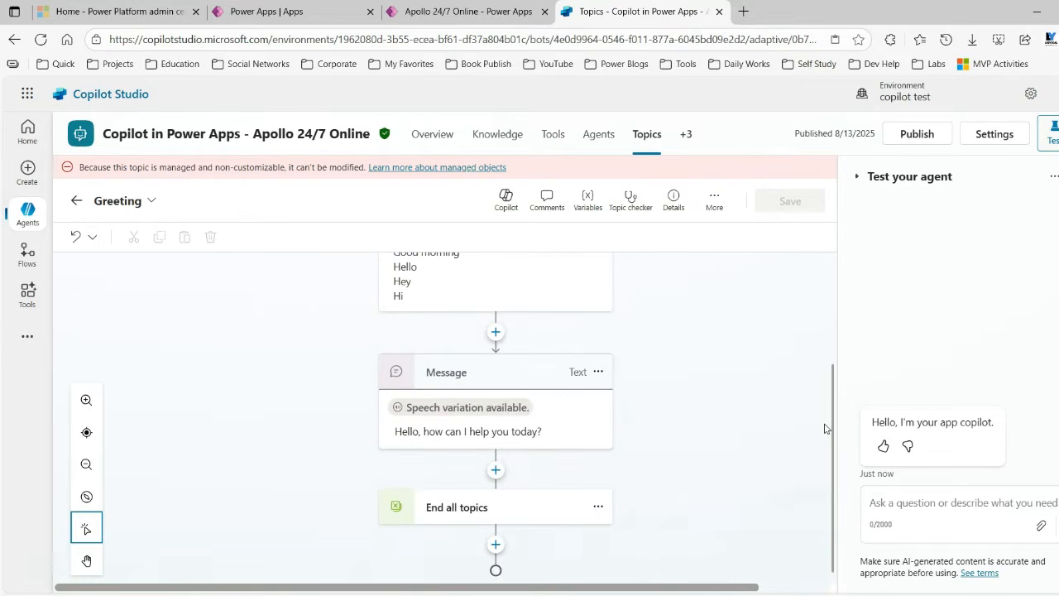
pyautogui.click(510, 426)
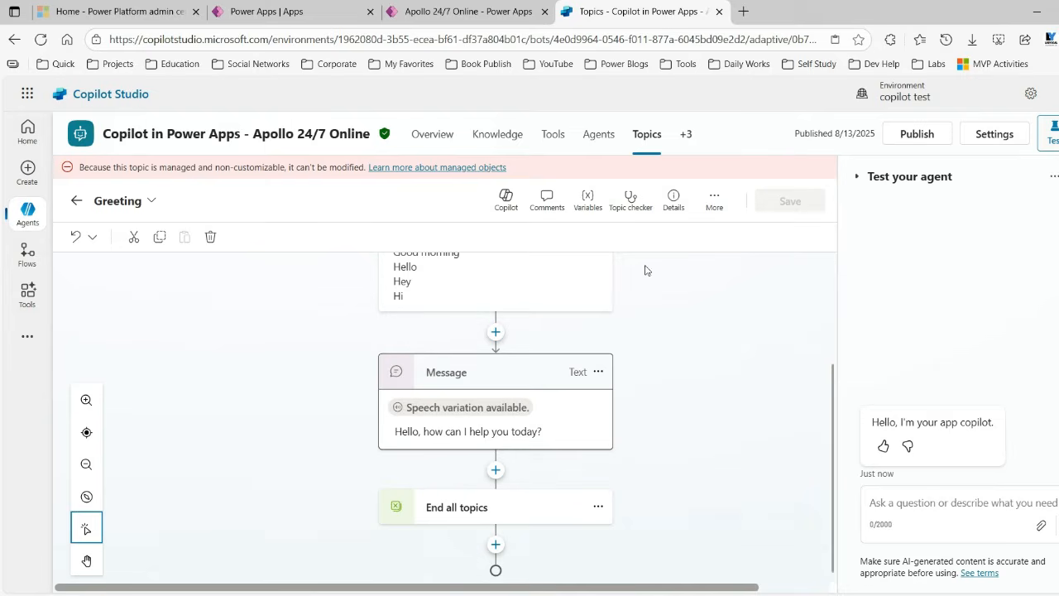
pyautogui.click(76, 202)
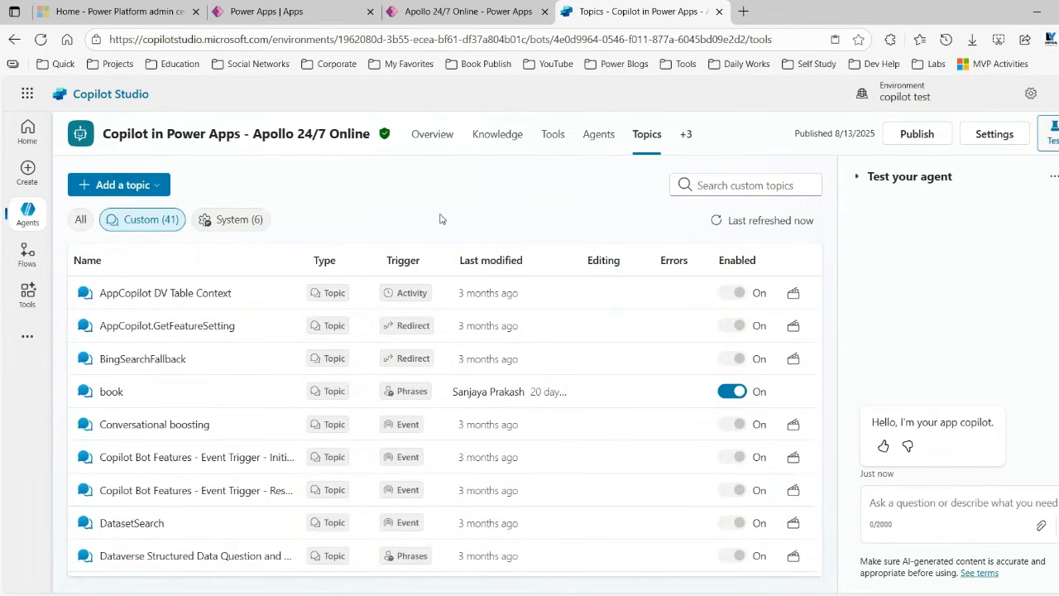
# Create a new topic from blank for the agent
pyautogui.click(140, 186)
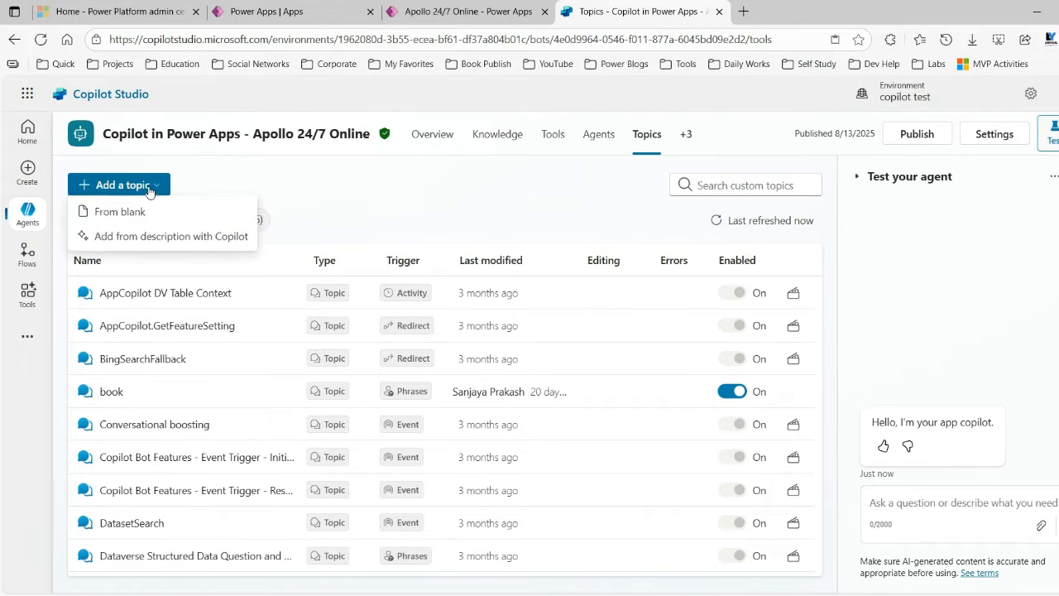
pyautogui.click(140, 214)
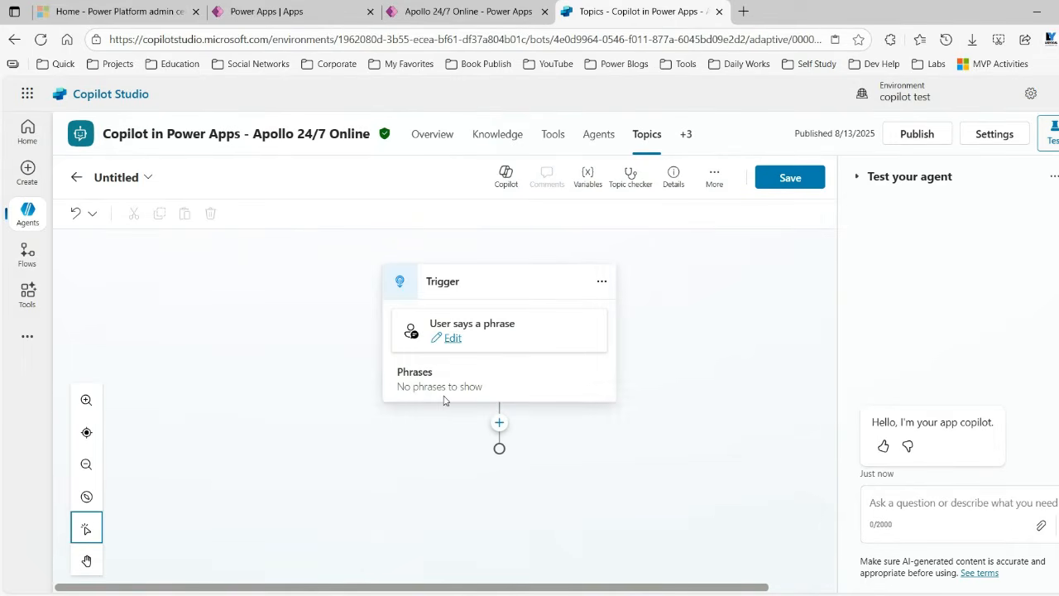
# Try to enter "help" as a trigger phrase for the untitled topic
pyautogui.click(450, 338)
pyautogui.click(662, 434)
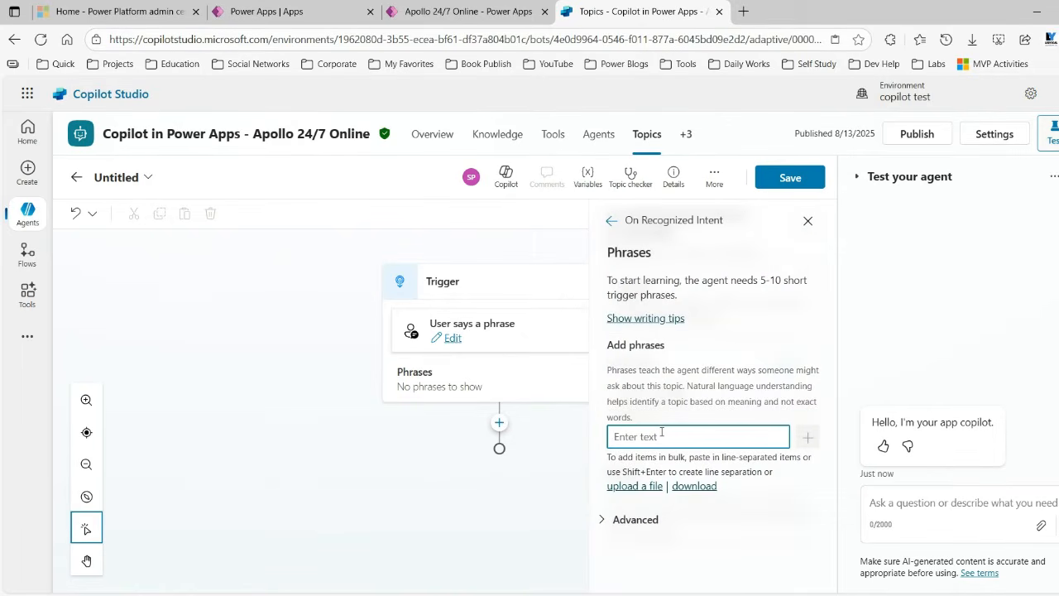
pyautogui.write('s')
pyautogui.press('BackSpace')
pyautogui.write('op')
pyautogui.press('BackSpace')
pyautogui.press('BackSpace')
pyautogui.write('help')
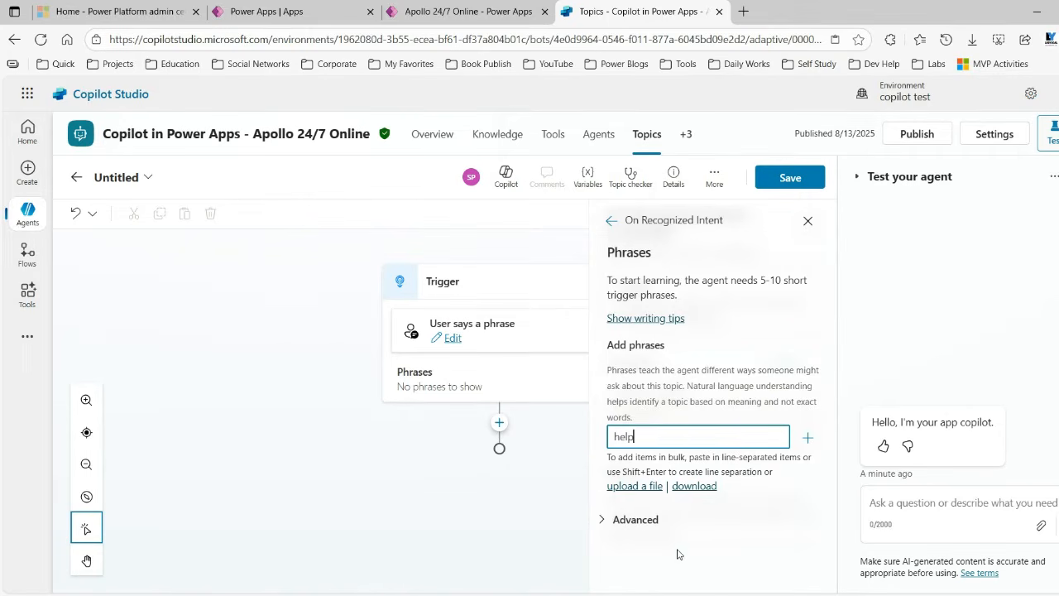
pyautogui.click(672, 556)
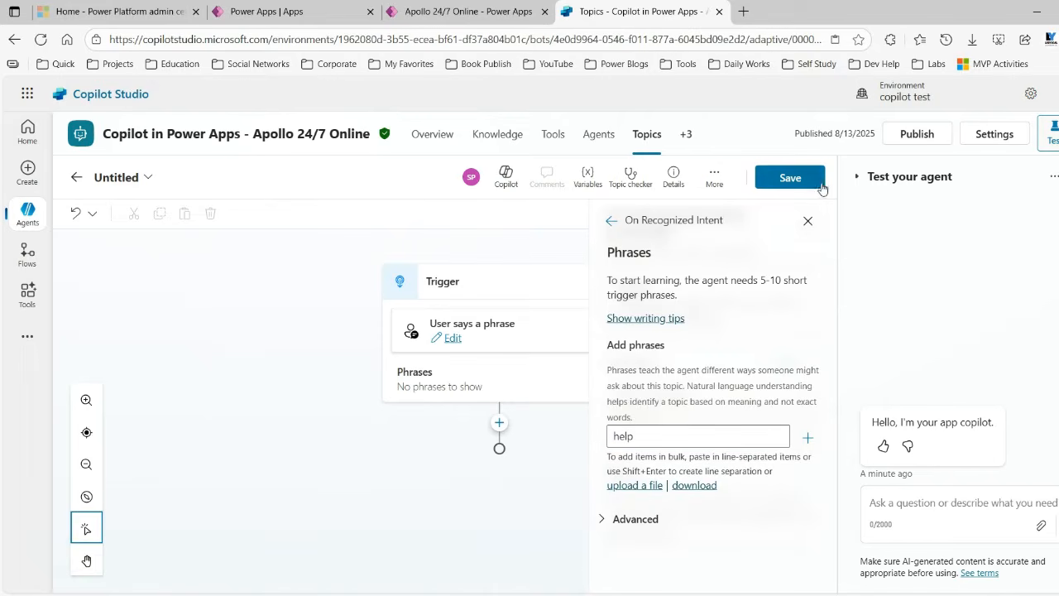
pyautogui.click(809, 222)
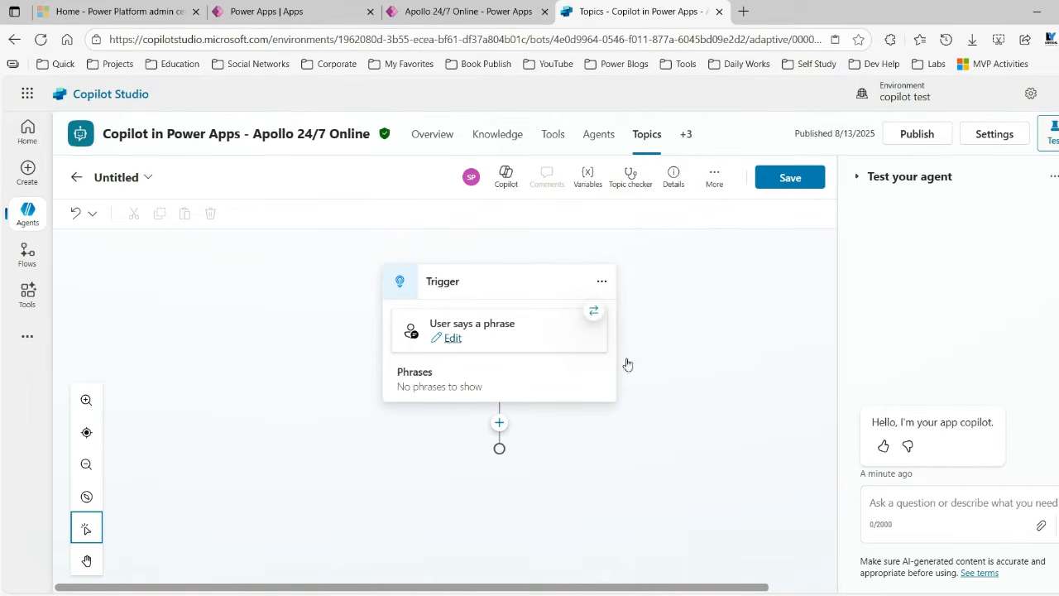
# Add the phrase "help" to the untitled topic's trigger and close the phrase settings
pyautogui.click(502, 357)
pyautogui.click(697, 435)
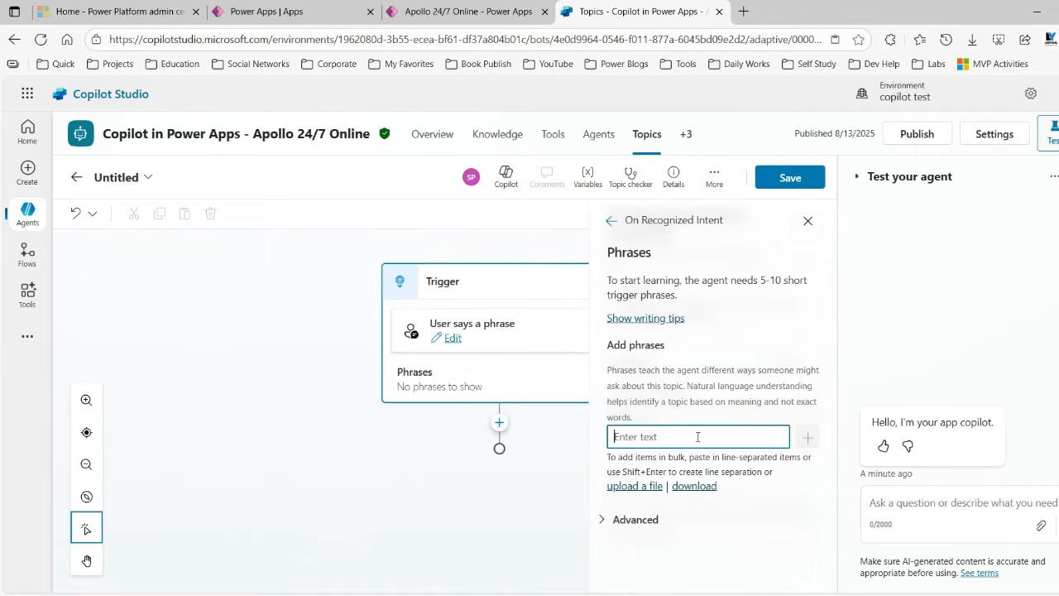
pyautogui.write('help')
pyautogui.press('Return')
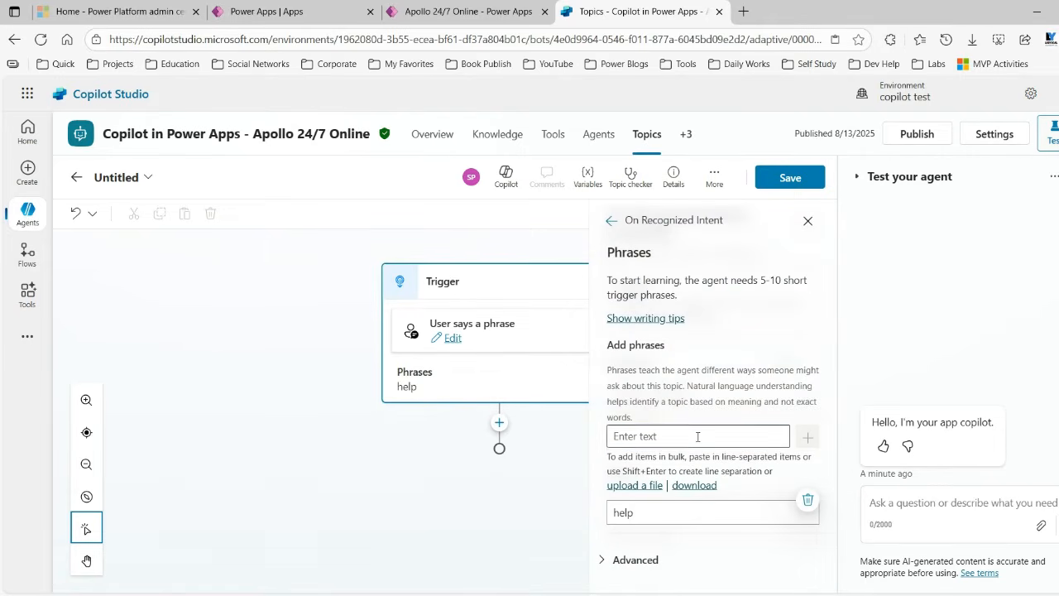
pyautogui.click(563, 431)
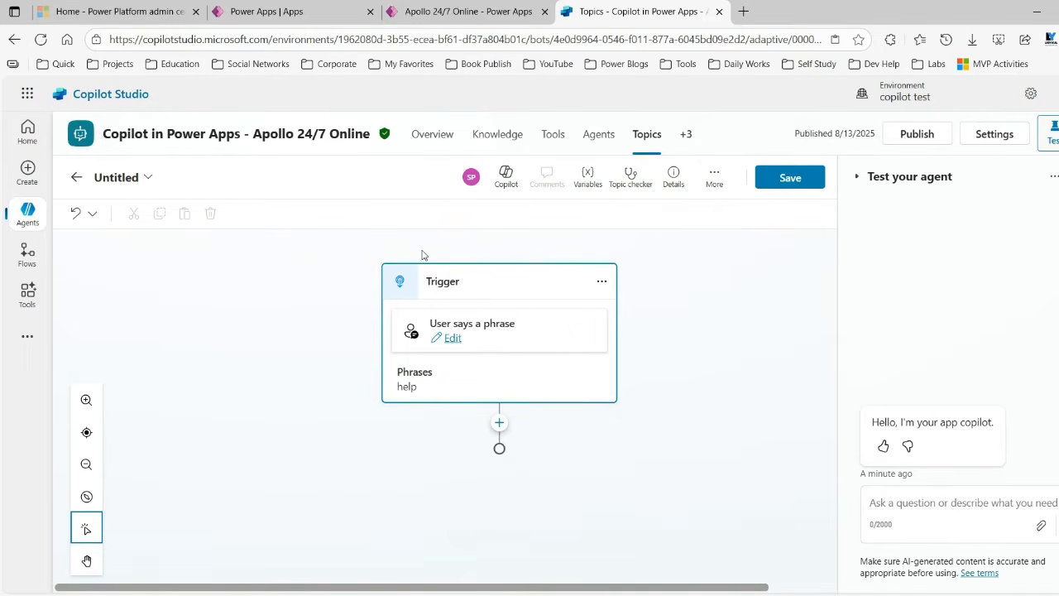
# Rename the untitled topic as "Apollo Custom Topic"
pyautogui.click(121, 178)
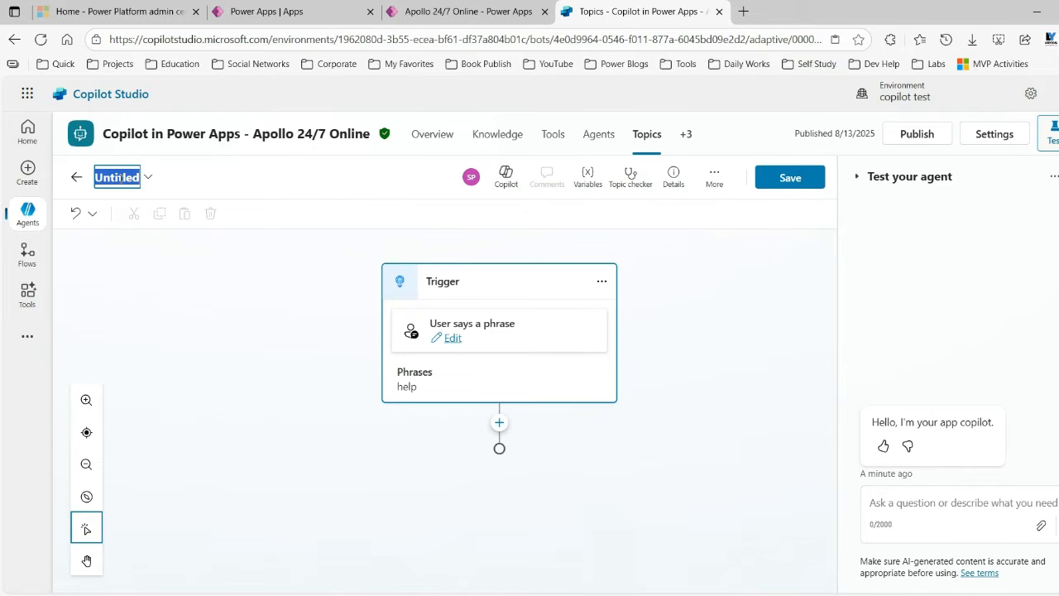
pyautogui.write('Apollo')
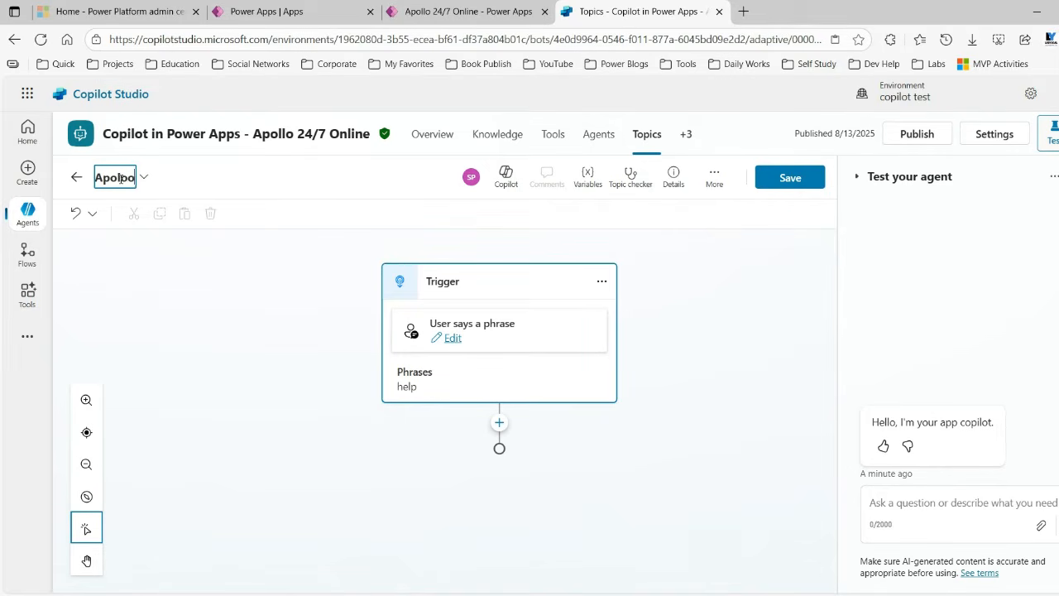
pyautogui.press('BackSpace')
pyautogui.press('BackSpace')
pyautogui.write('llo Topic')
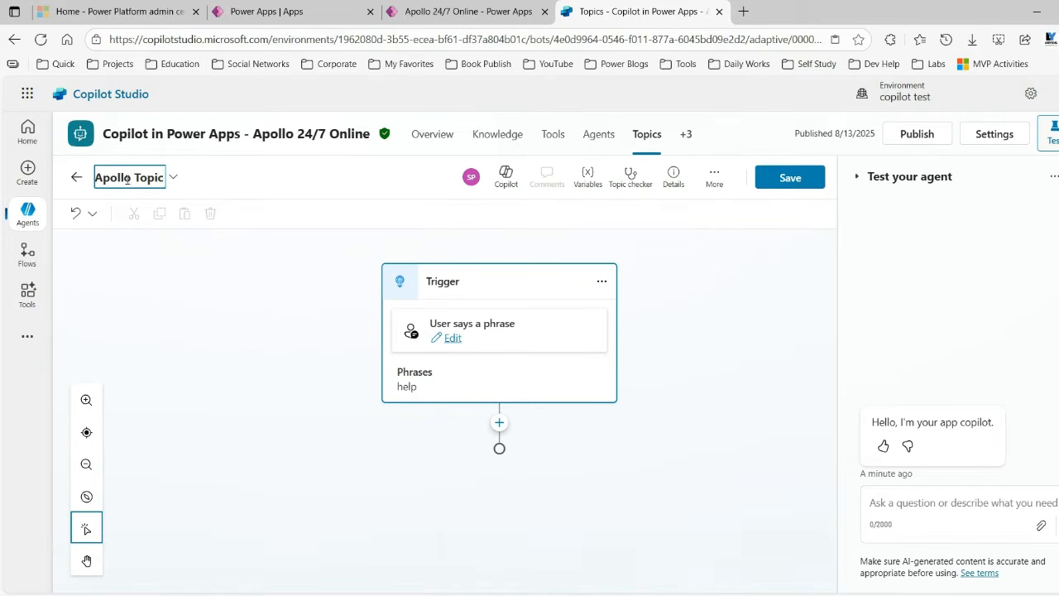
pyautogui.write('Custom')
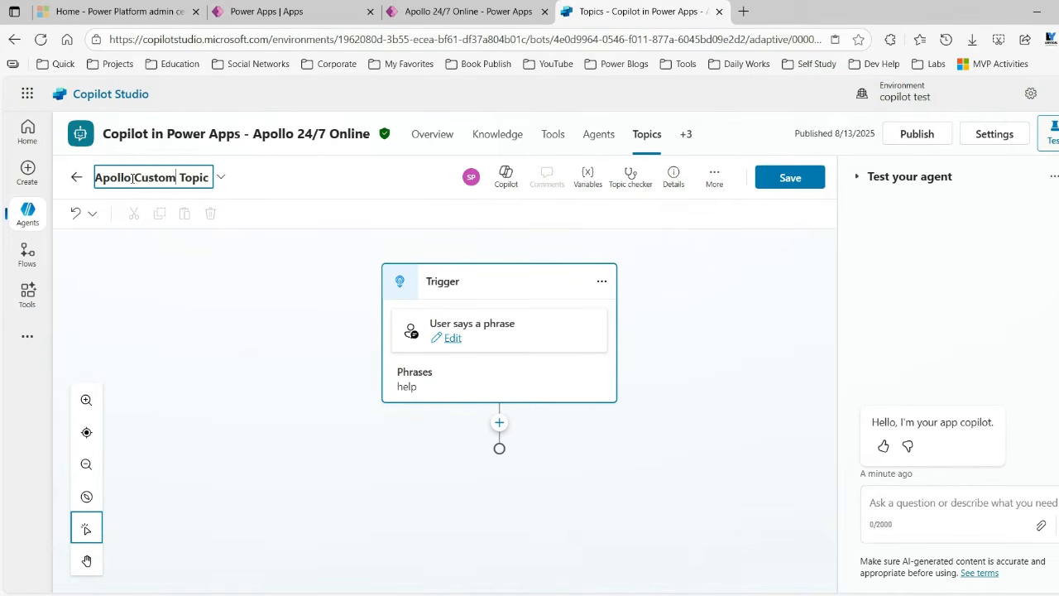
# Add a question node below the trigger with the message "Please choose an Option"
pyautogui.click(499, 423)
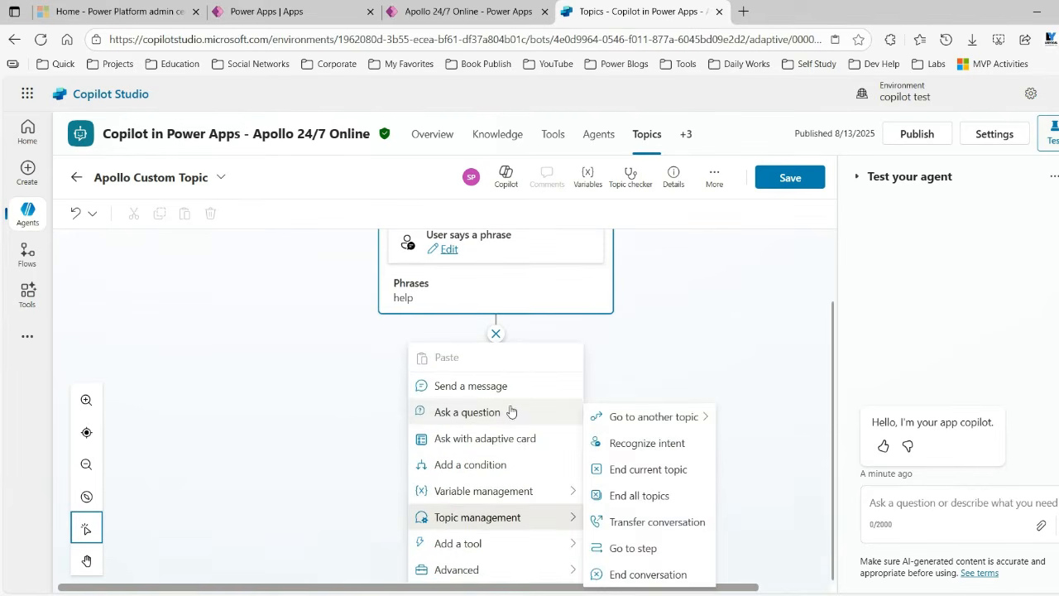
pyautogui.click(511, 413)
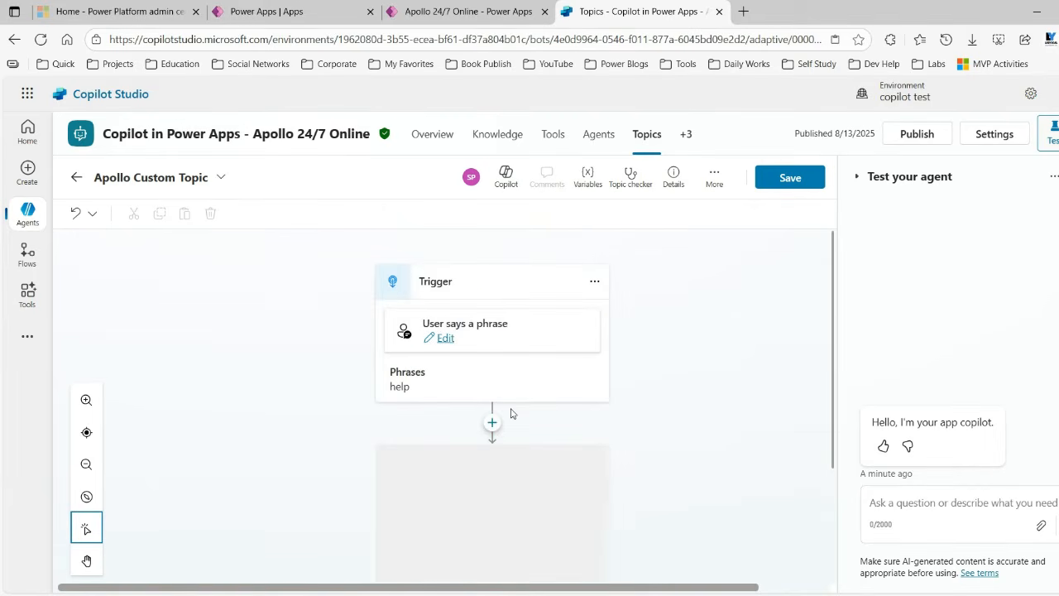
pyautogui.moveTo(832, 297); pyautogui.dragTo(831, 369)
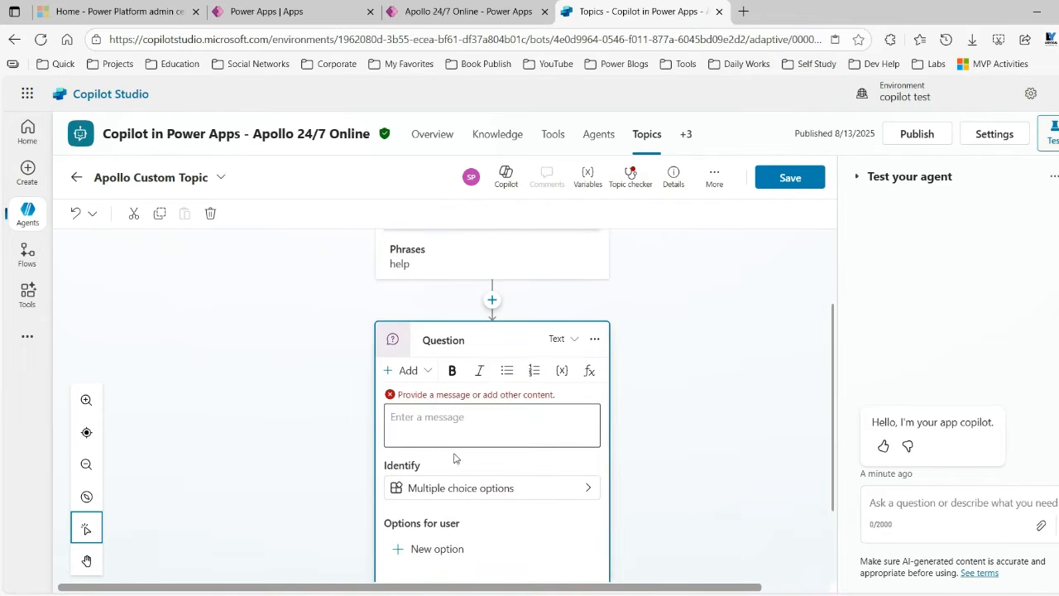
pyautogui.click(414, 422)
pyautogui.write('ase')
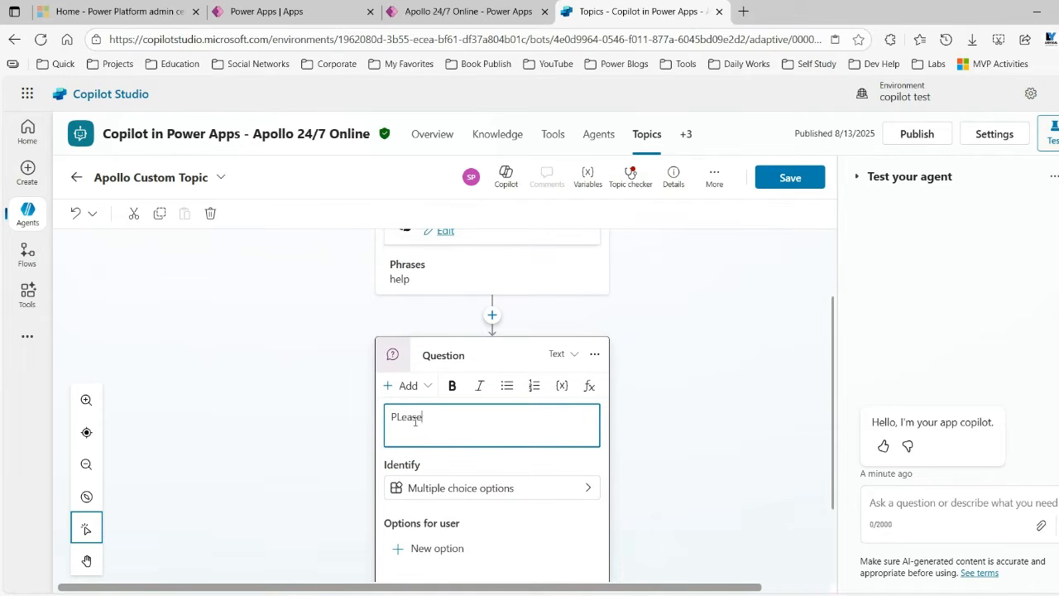
pyautogui.press('BackSpace')
pyautogui.press('BackSpace')
pyautogui.press('BackSpace')
pyautogui.press('BackSpace')
pyautogui.write('ease choose an Option')
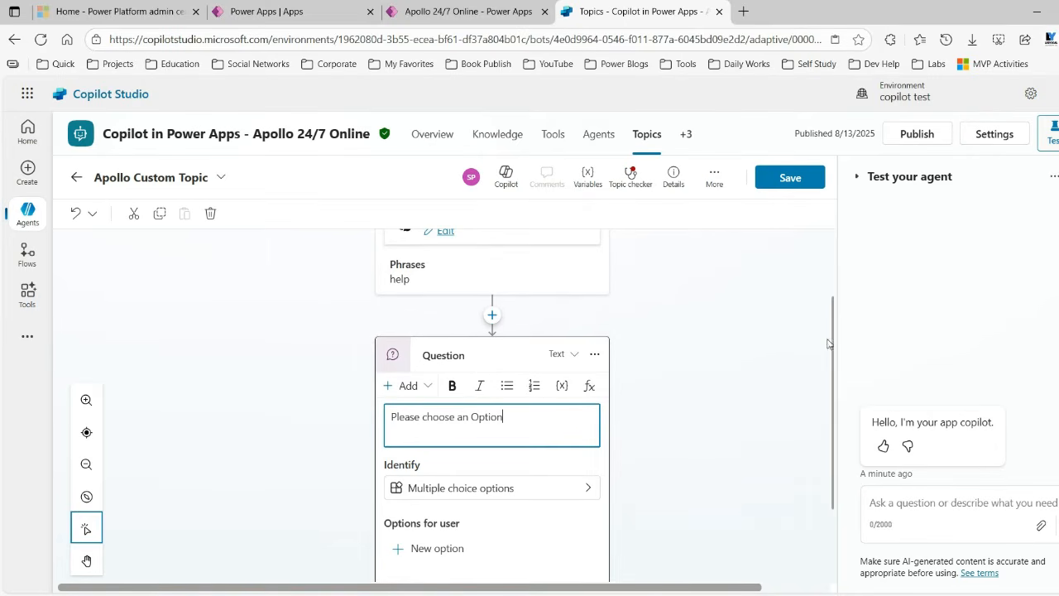
# Add the user options "Appointment Booking" and "Download Reports" to the question node
pyautogui.scroll(-1, 833, 353)
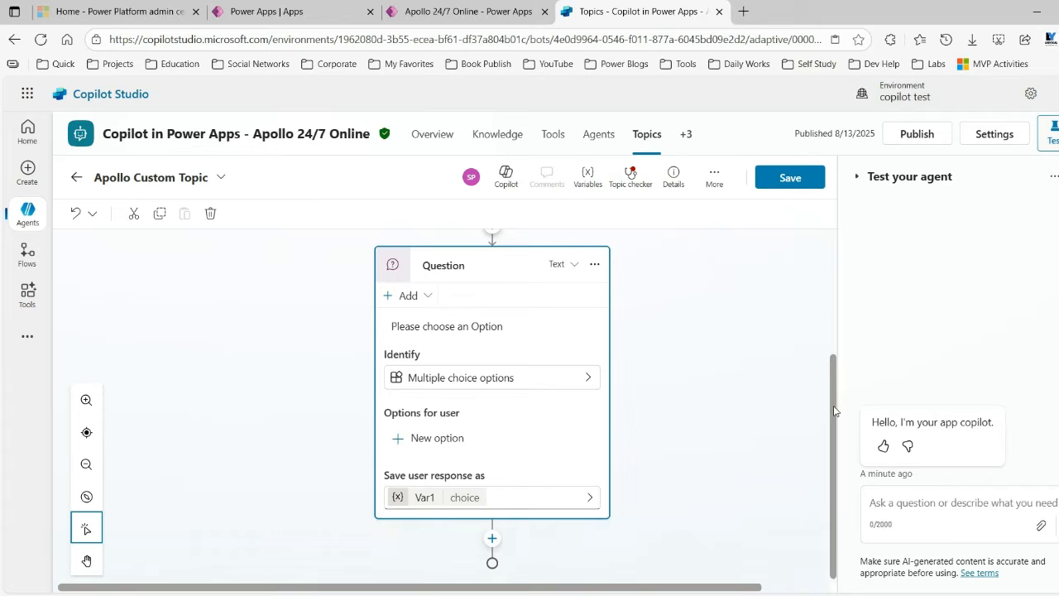
pyautogui.click(449, 436)
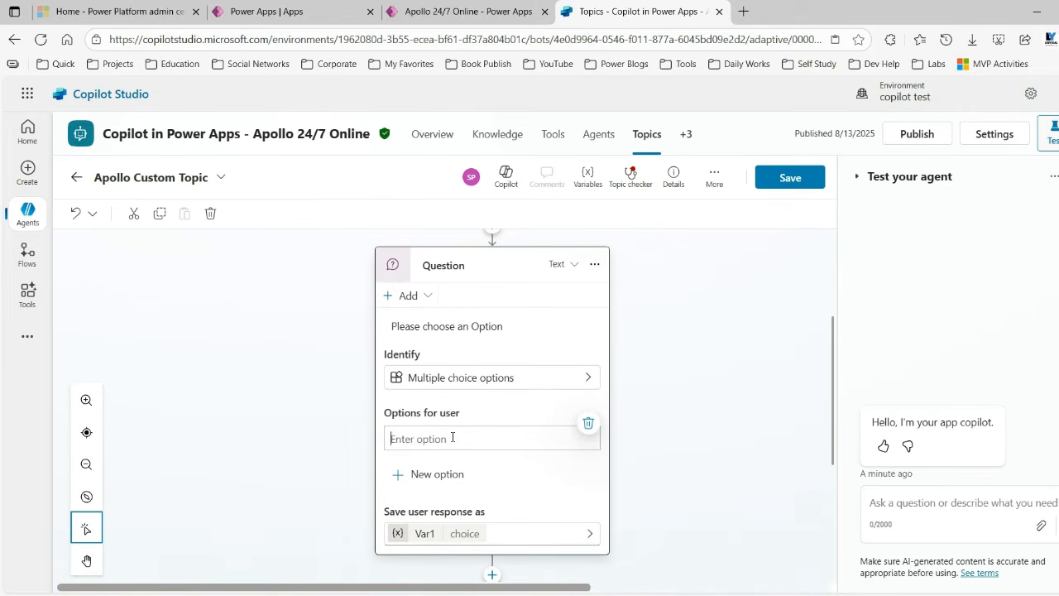
pyautogui.write('App')
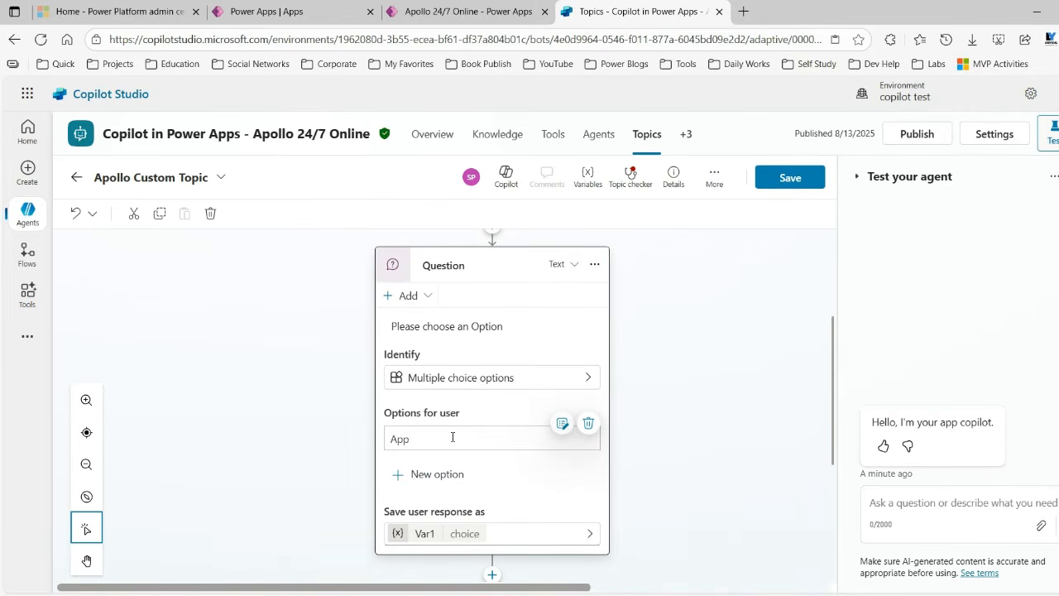
pyautogui.write('ointment Booking')
pyautogui.click(439, 474)
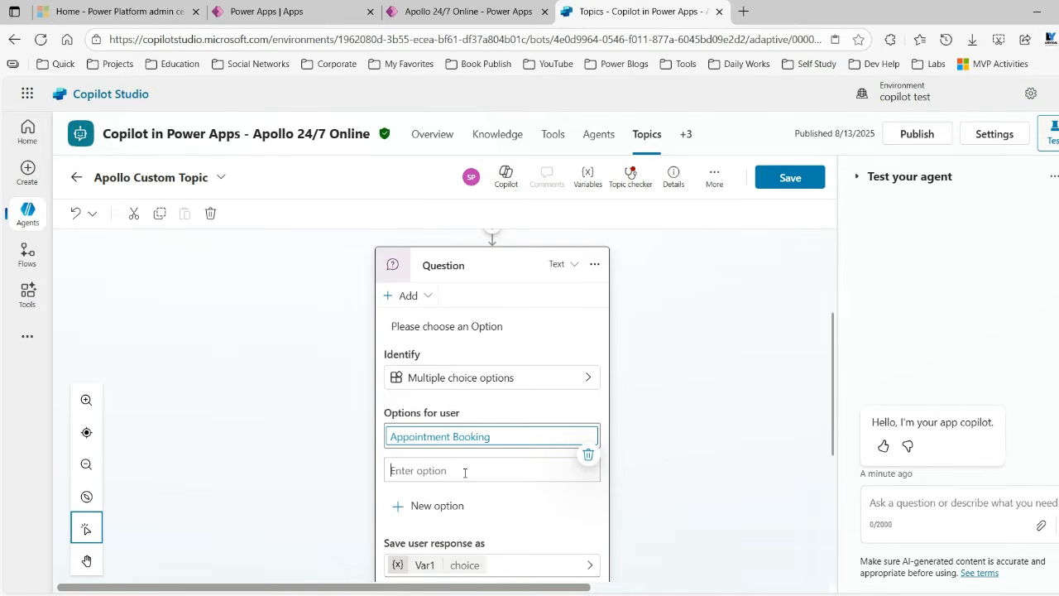
pyautogui.write('Download')
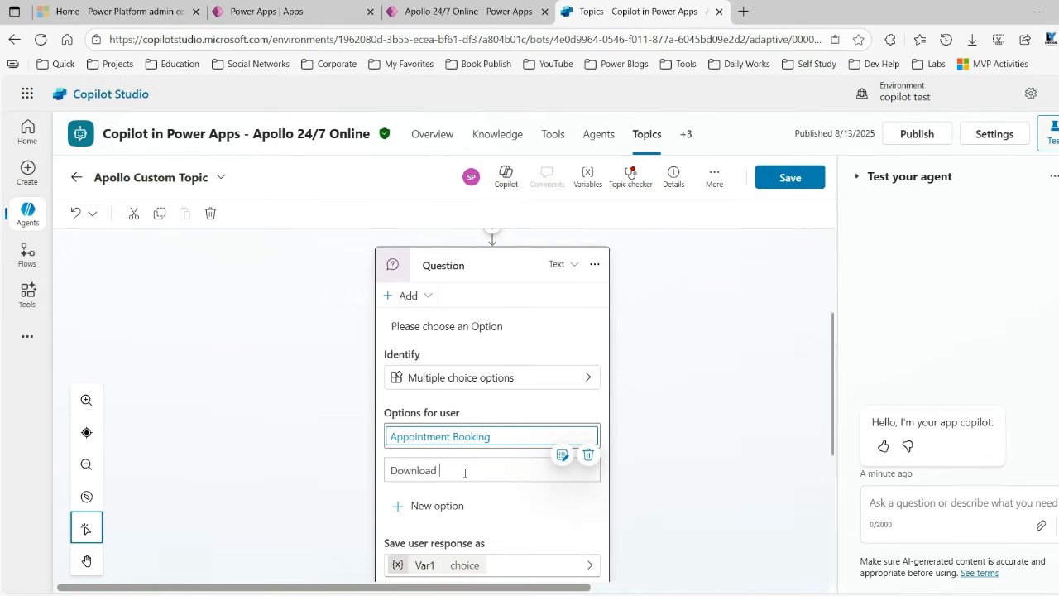
pyautogui.write(' Reports')
pyautogui.click(494, 498)
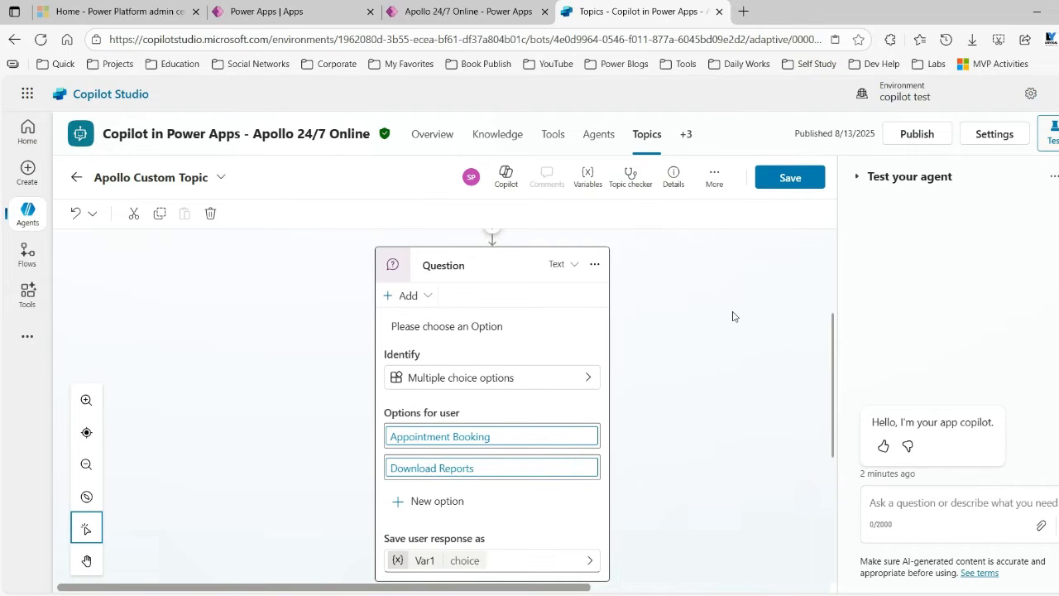
# Save the topic and publish the agent
pyautogui.click(790, 178)
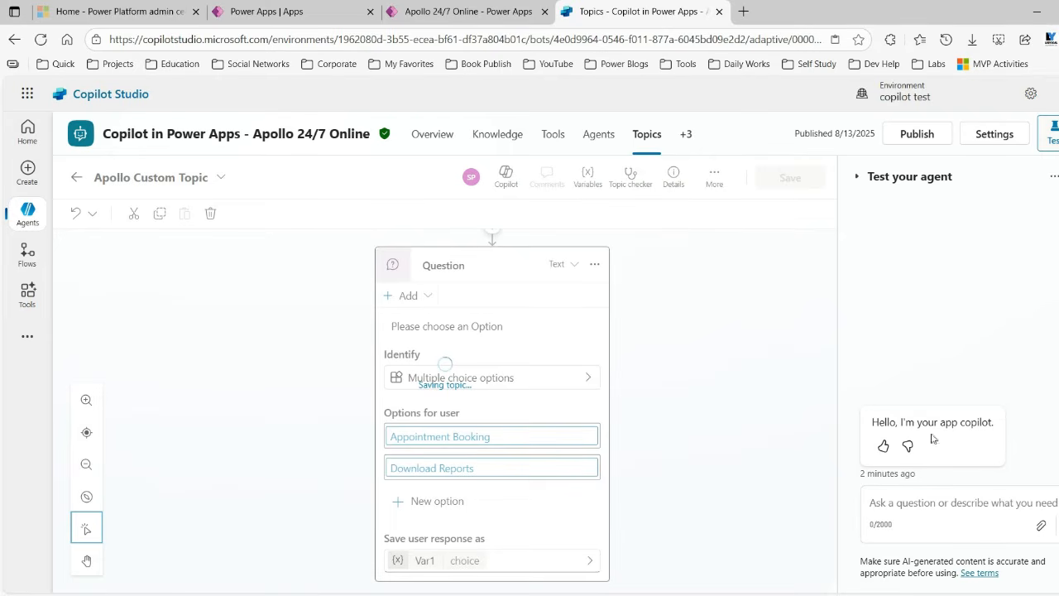
pyautogui.click(924, 137)
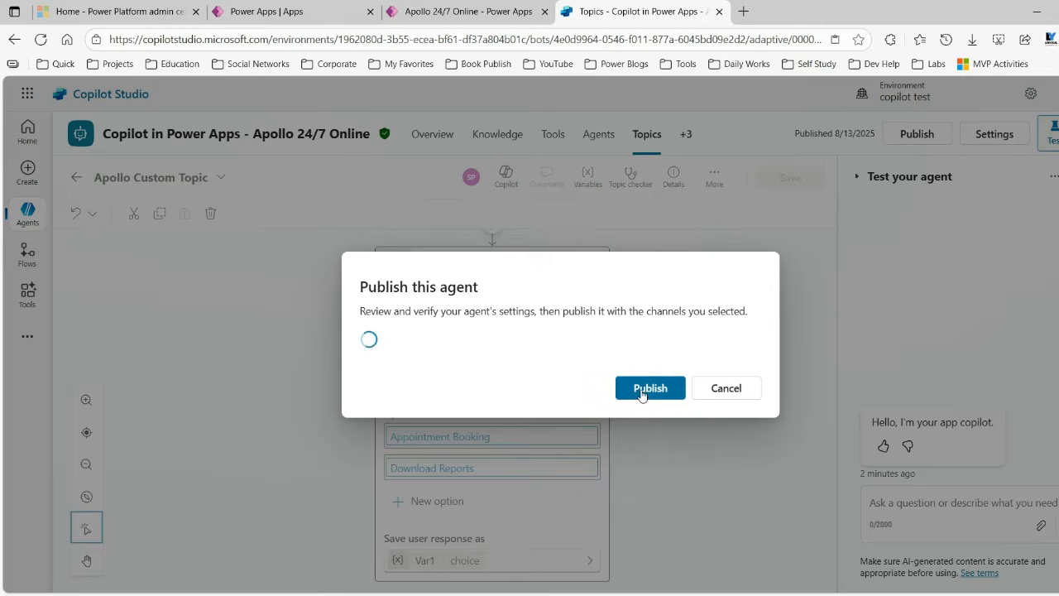
pyautogui.click(642, 393)
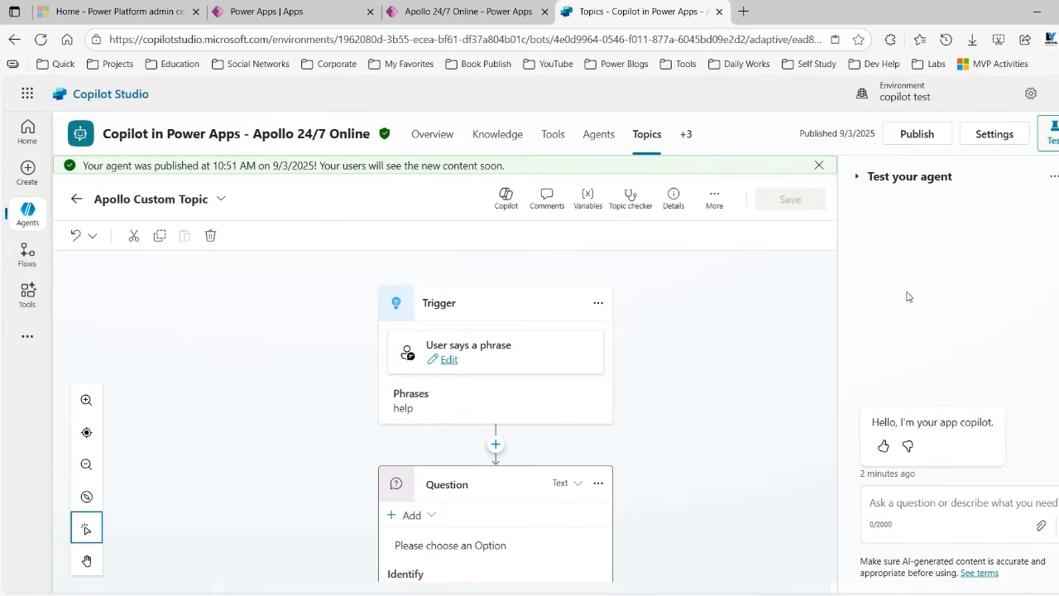
# Start a new test conversation, send "help" to the agent, and review the topic's question and condition branches
pyautogui.click(1052, 177)
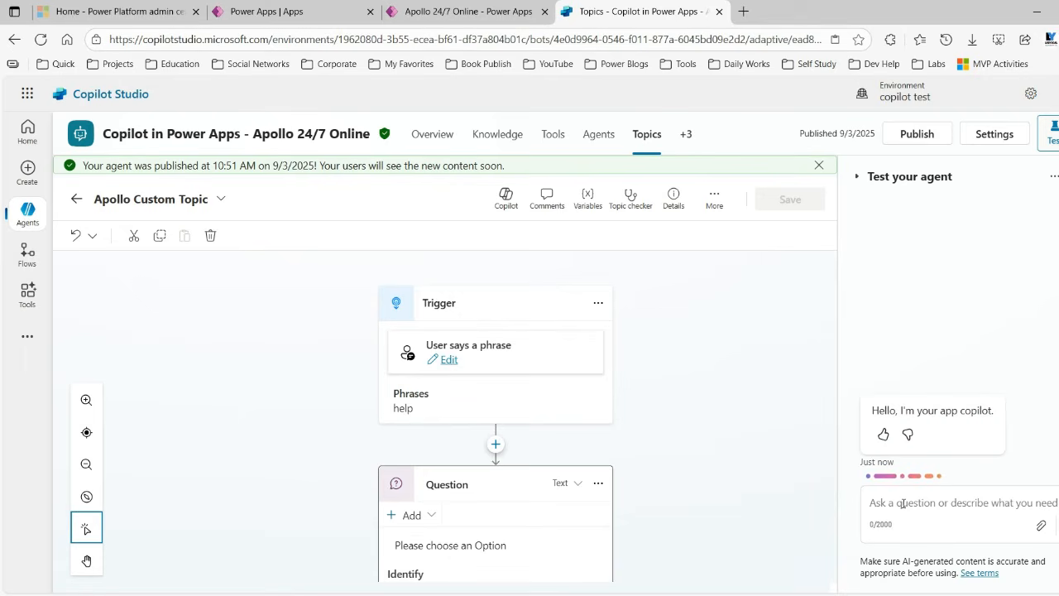
pyautogui.click(905, 501)
pyautogui.write('help')
pyautogui.press('Return')
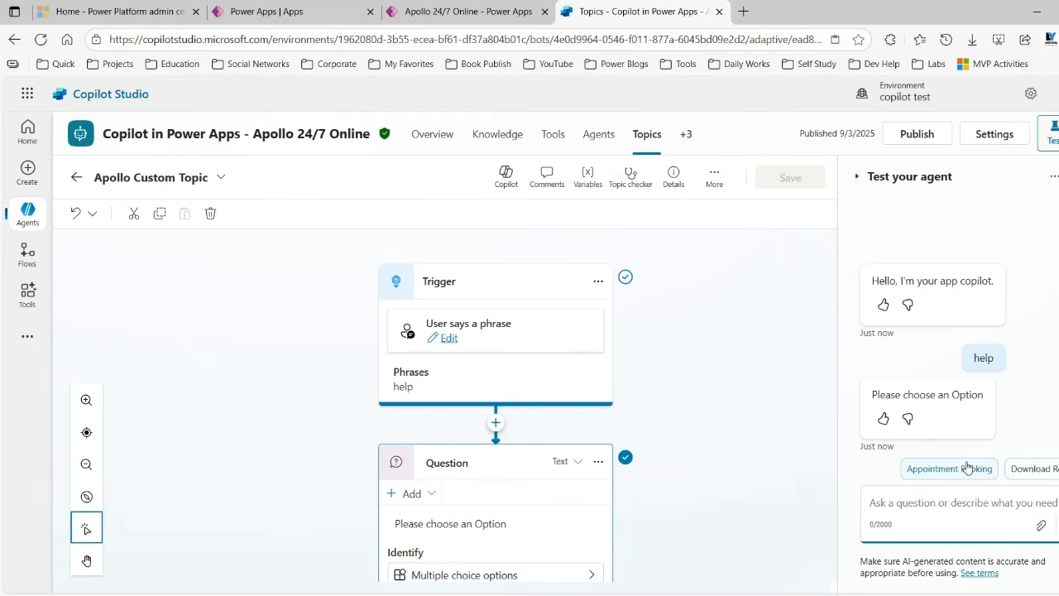
pyautogui.moveTo(832, 313); pyautogui.dragTo(830, 463)
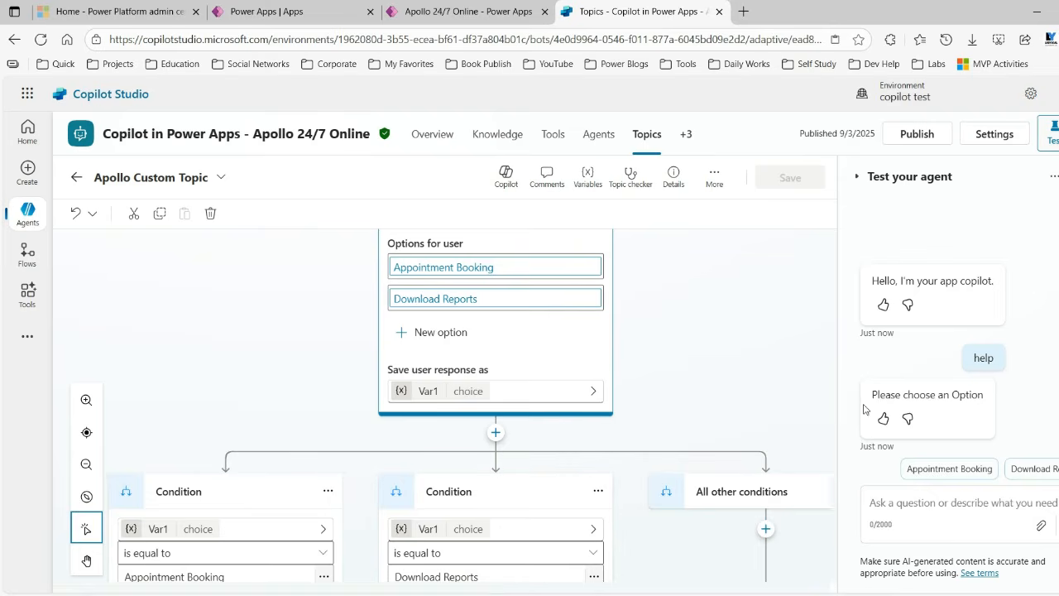
pyautogui.scroll(-1, 471, 466)
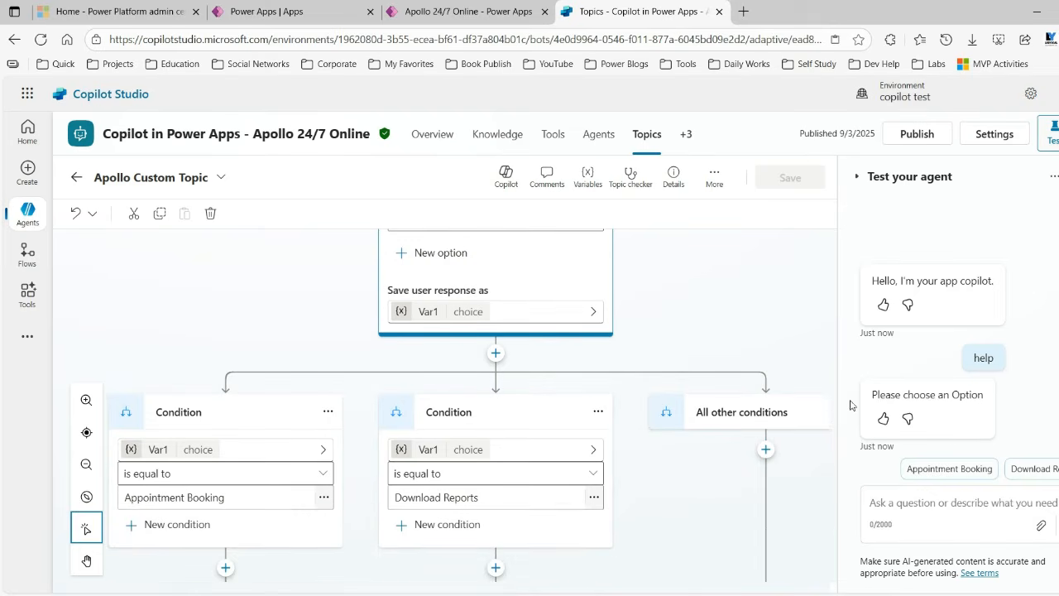
pyautogui.moveTo(833, 466); pyautogui.dragTo(832, 236)
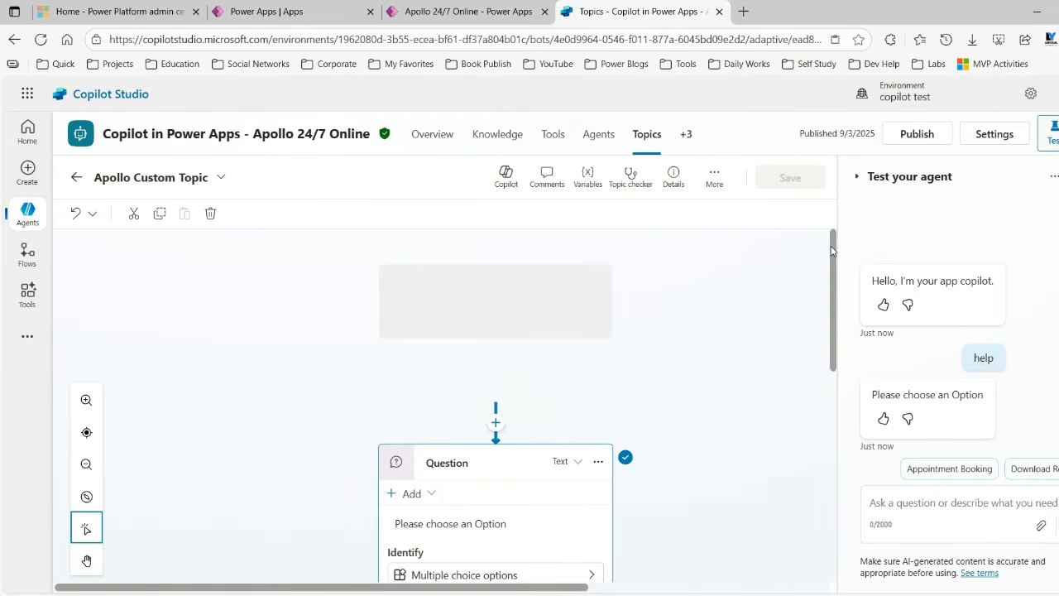
# Switch to the Apollo 24/7 Online app in Power Apps, play it with sign-in, and open its Copilot chat
pyautogui.click(489, 12)
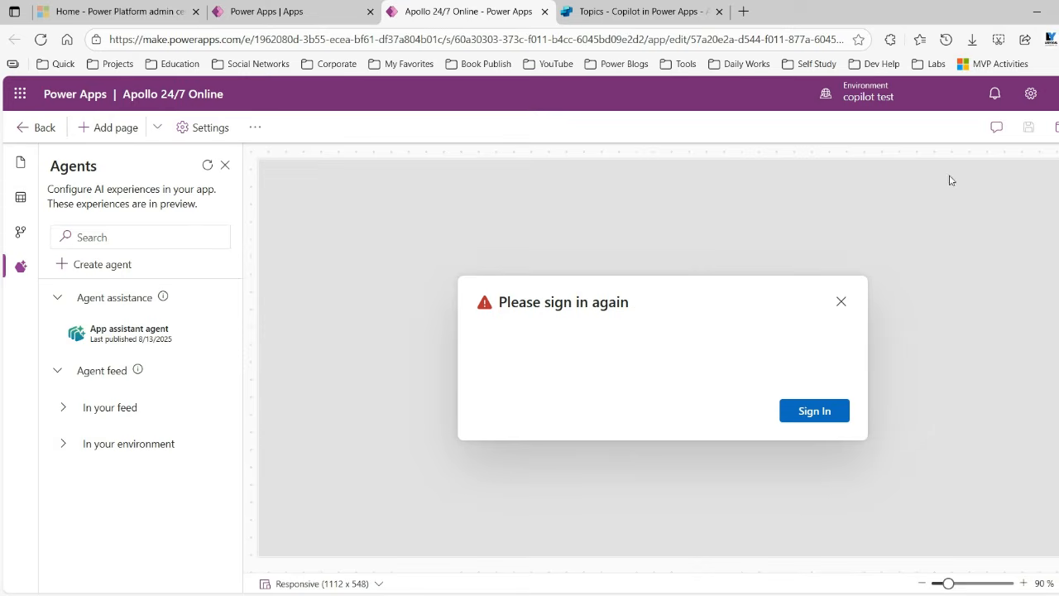
pyautogui.click(1057, 127)
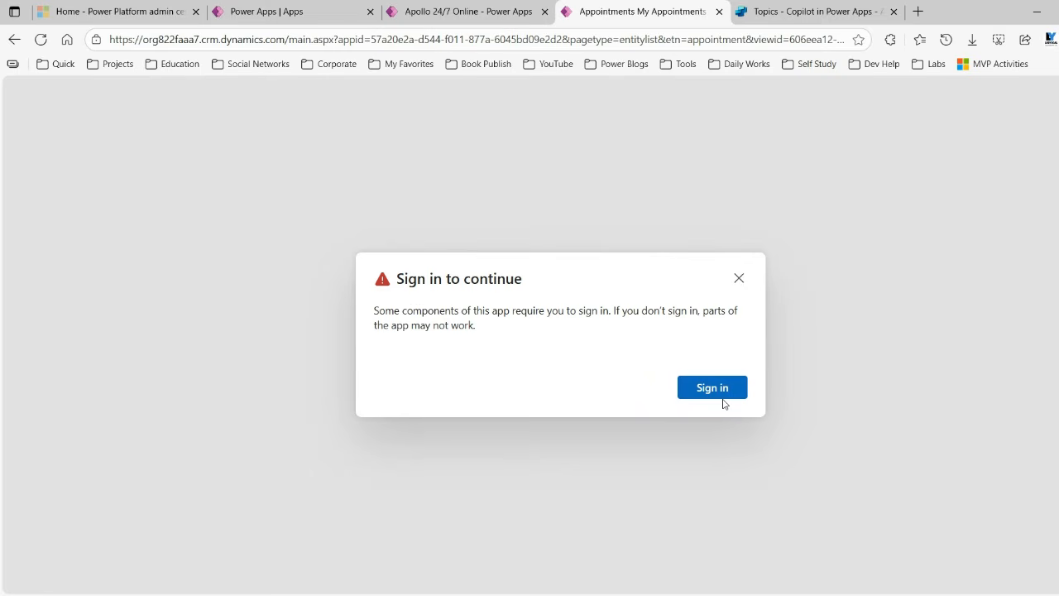
pyautogui.click(713, 396)
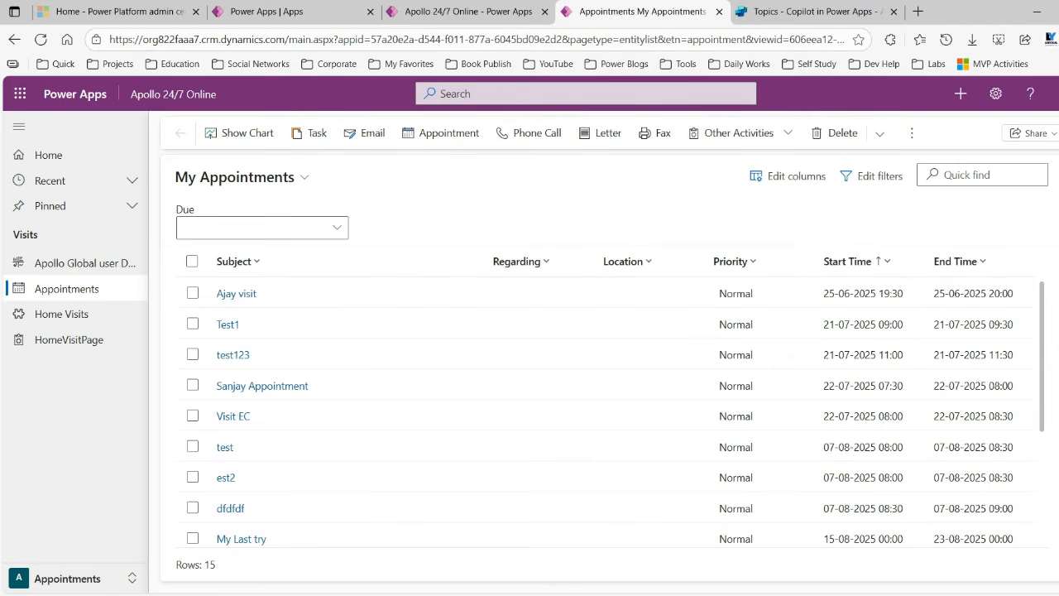
pyautogui.click(1058, 94)
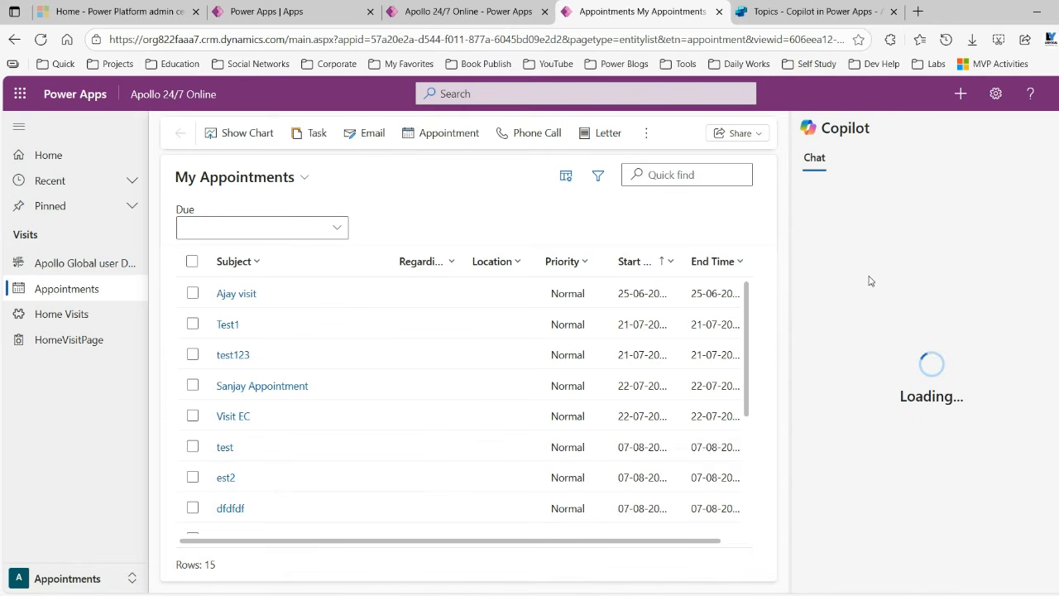
# Send "help" in the app's Copilot chat and choose the Appointment Booking option
pyautogui.click(807, 11)
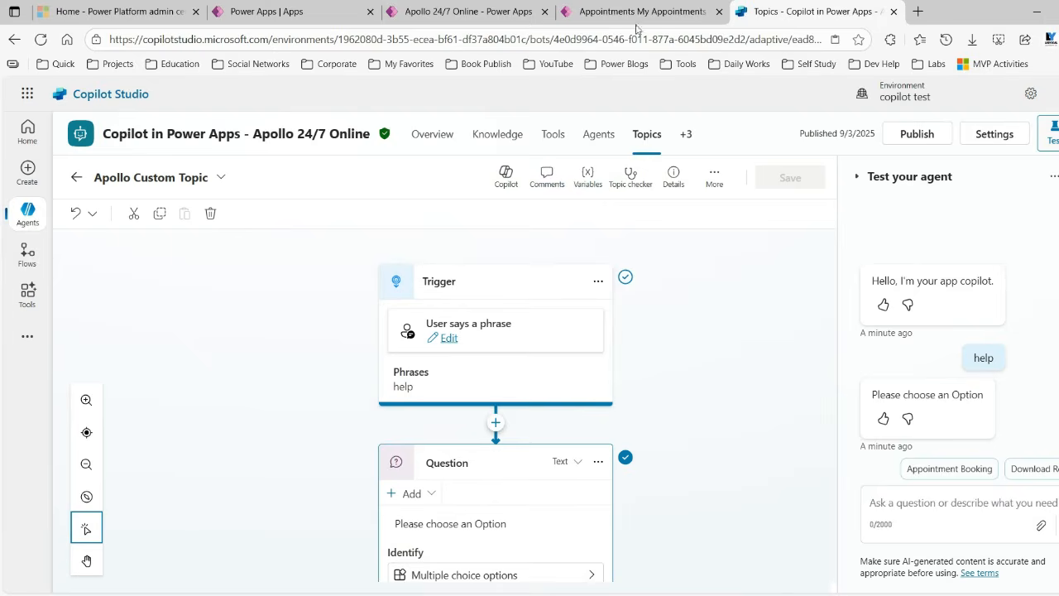
pyautogui.click(647, 6)
pyautogui.click(881, 480)
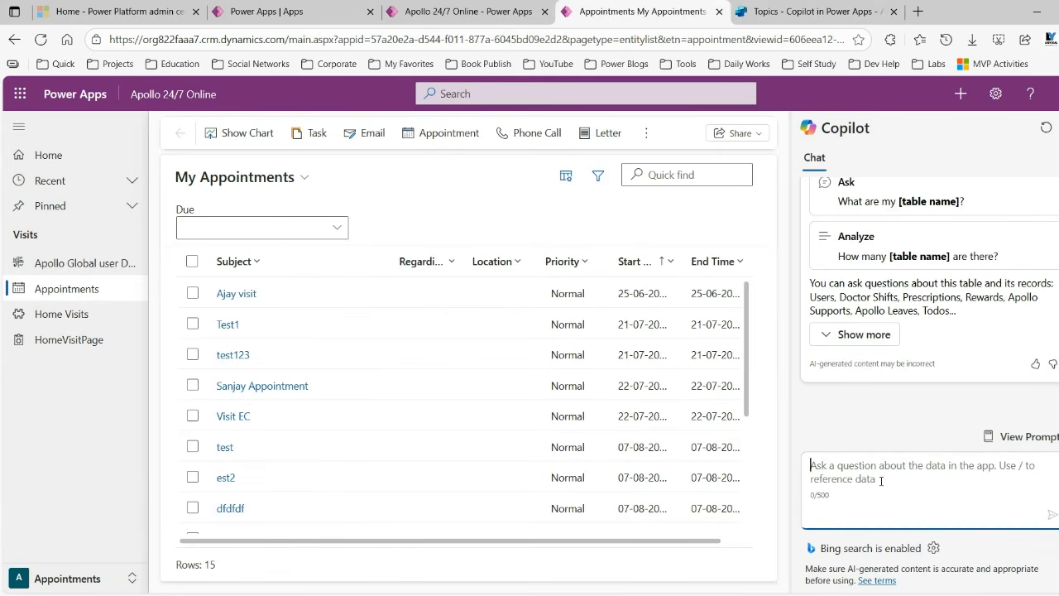
pyautogui.write('help')
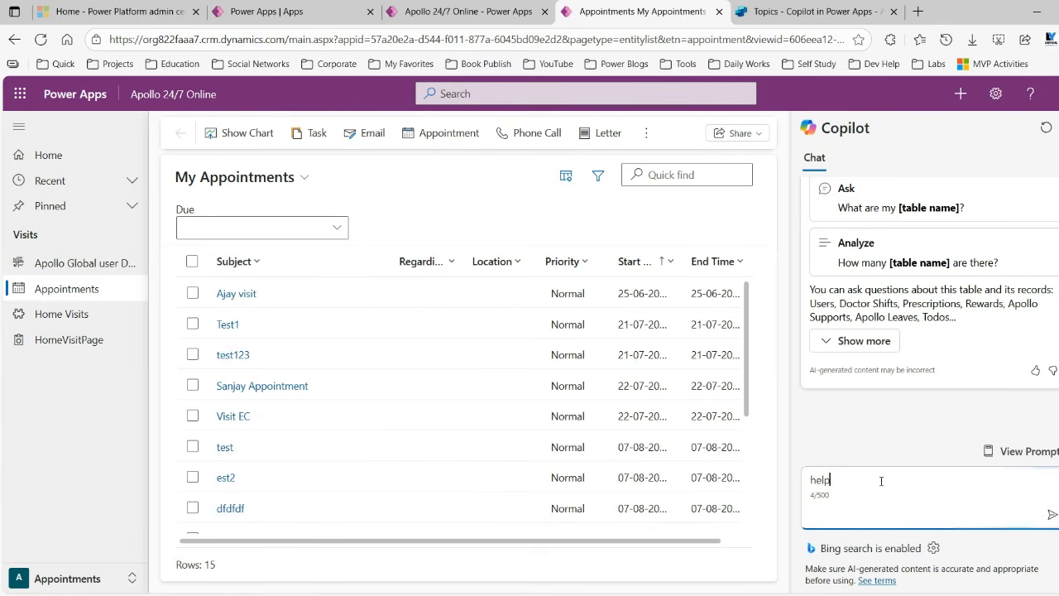
pyautogui.press('Return')
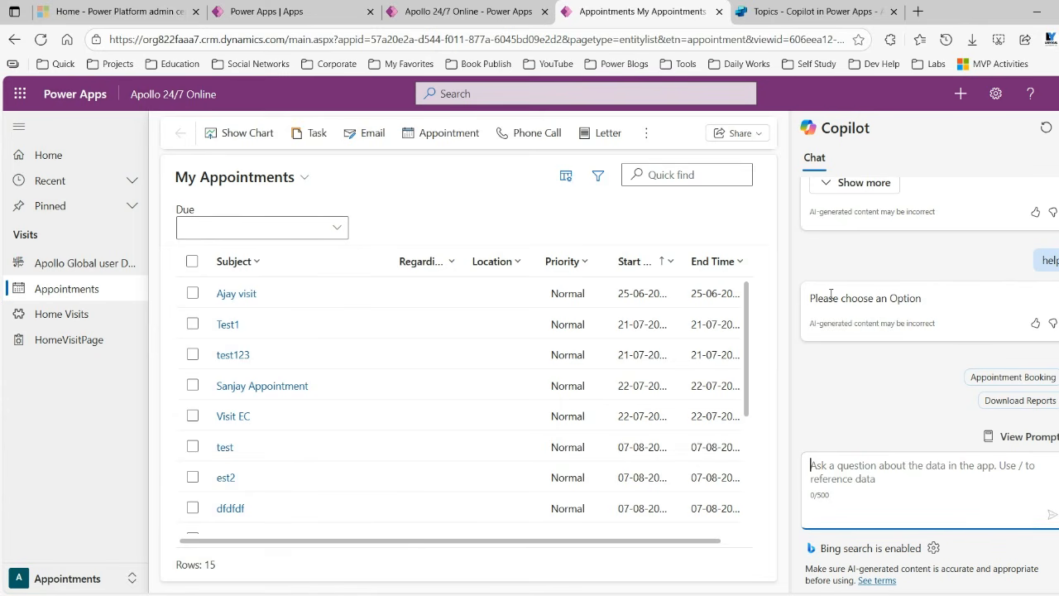
pyautogui.moveTo(828, 298); pyautogui.dragTo(938, 299)
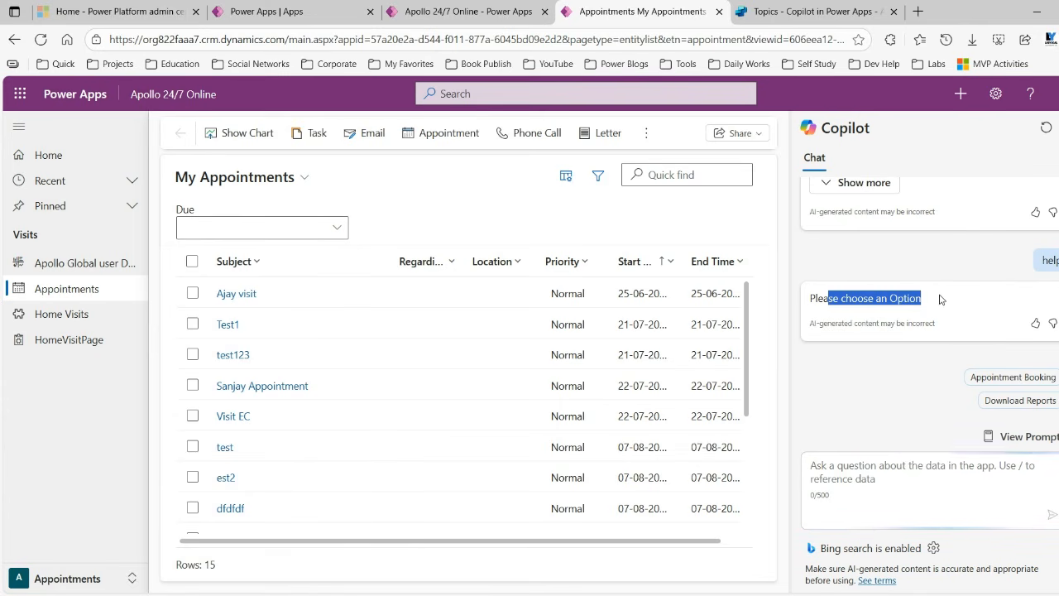
pyautogui.click(1014, 377)
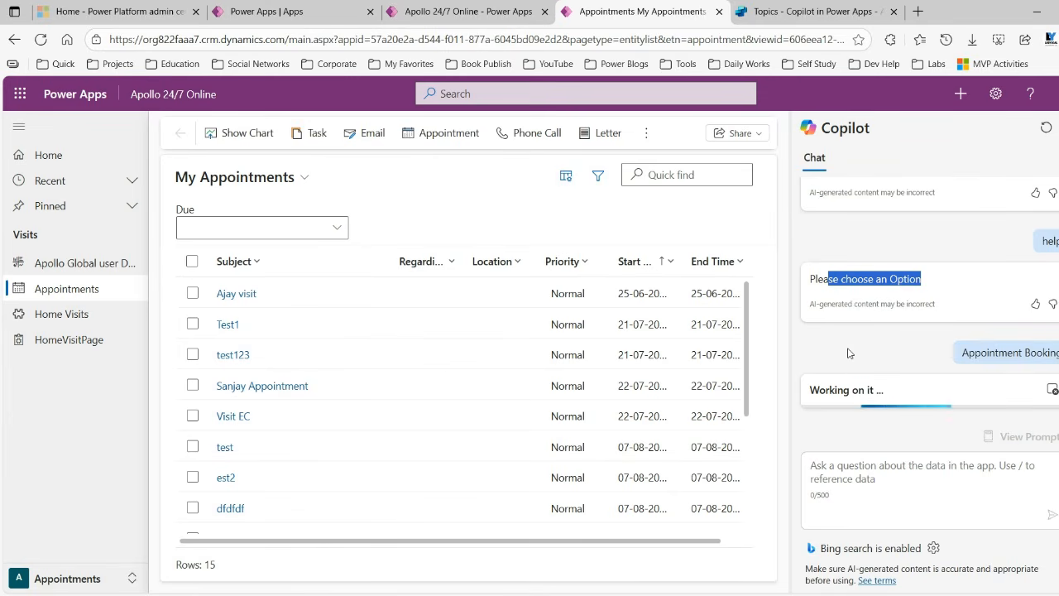
# Check the app's chat reply against the Apollo Custom Topic flow, ending in Copilot Studio
pyautogui.click(819, 12)
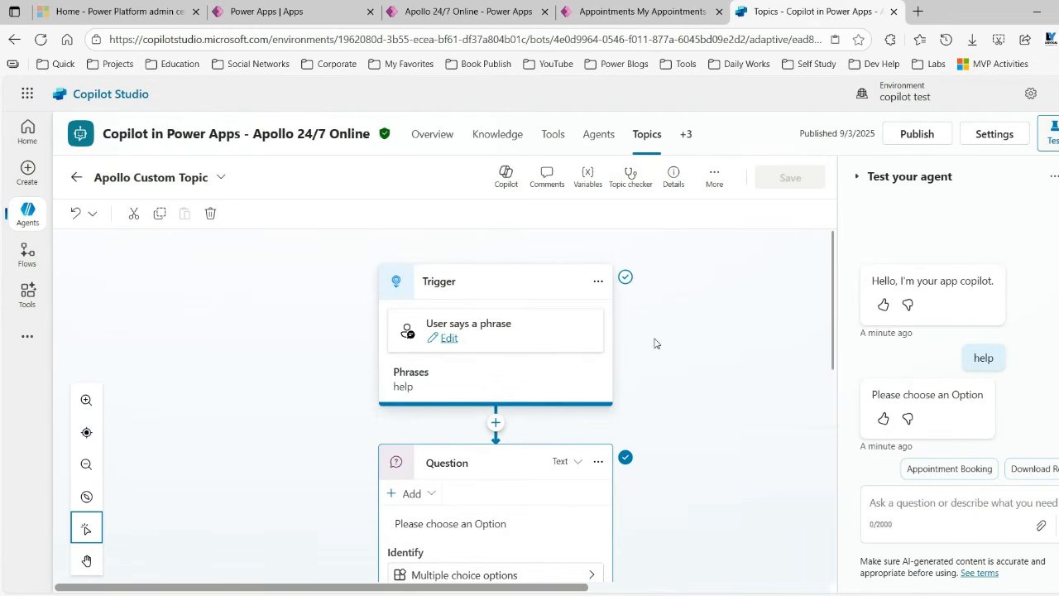
pyautogui.moveTo(832, 291); pyautogui.dragTo(814, 267)
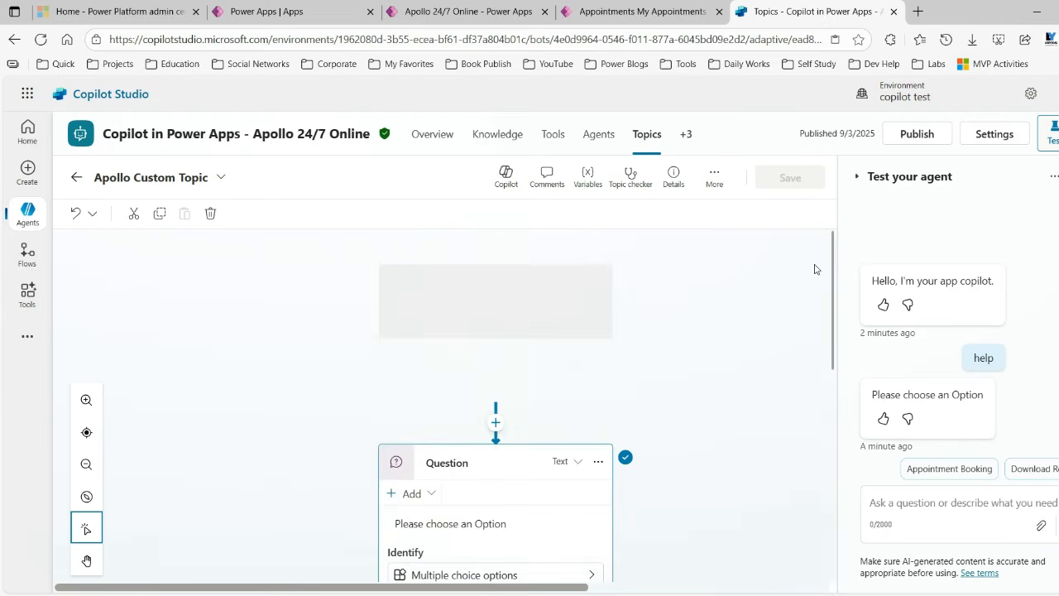
pyautogui.click(641, 7)
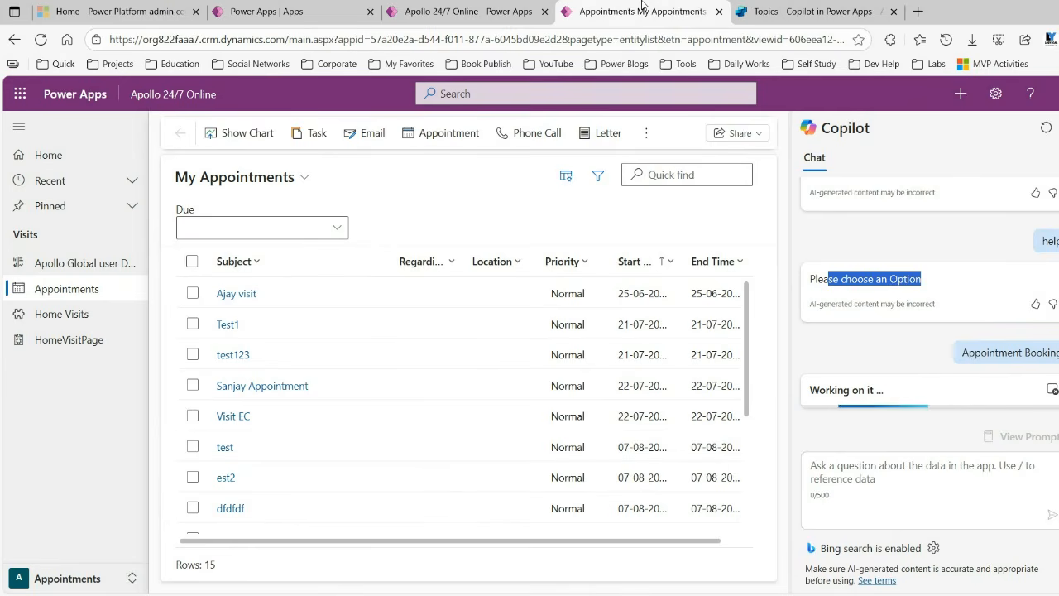
pyautogui.click(801, 10)
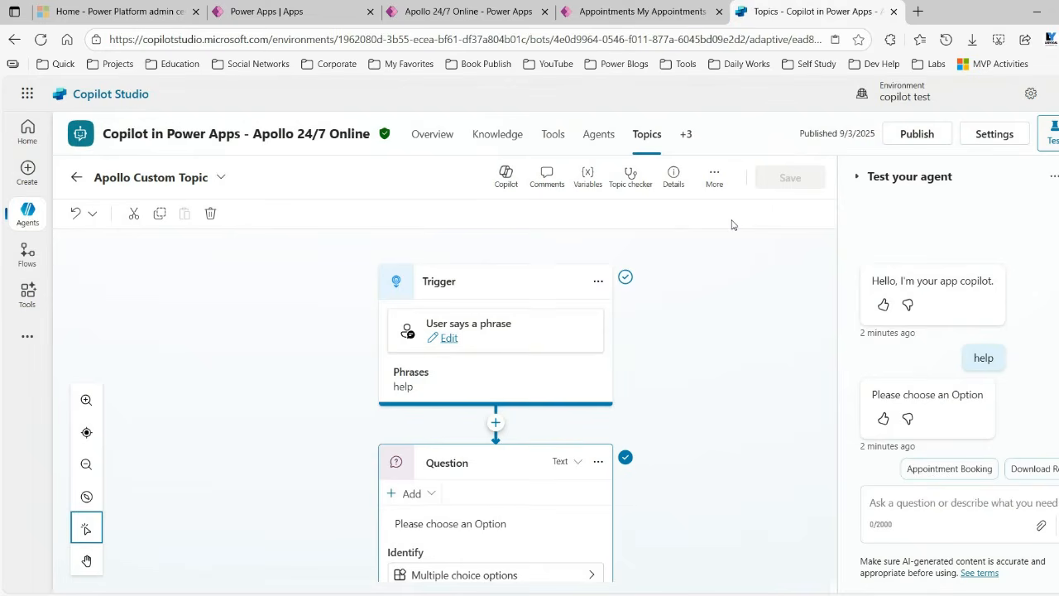